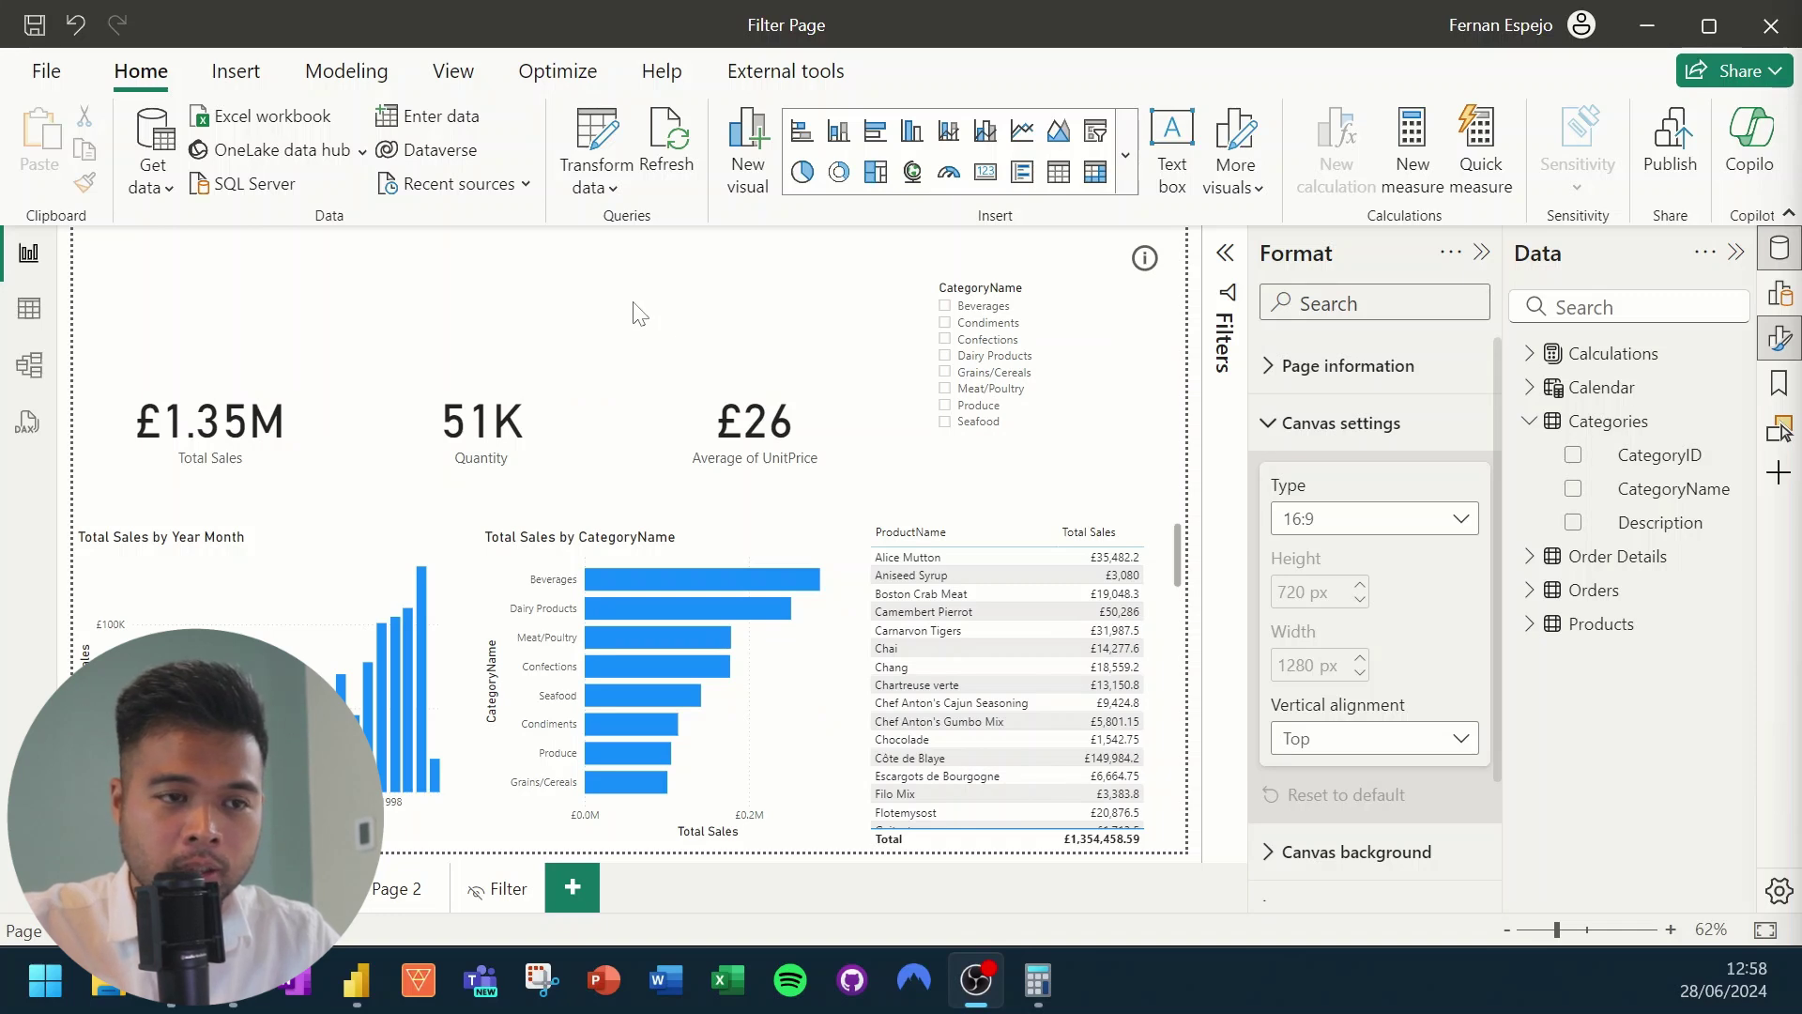
Shrink the £26 Average of UnitPrice card's category label font to size 8.
left_click(746, 460)
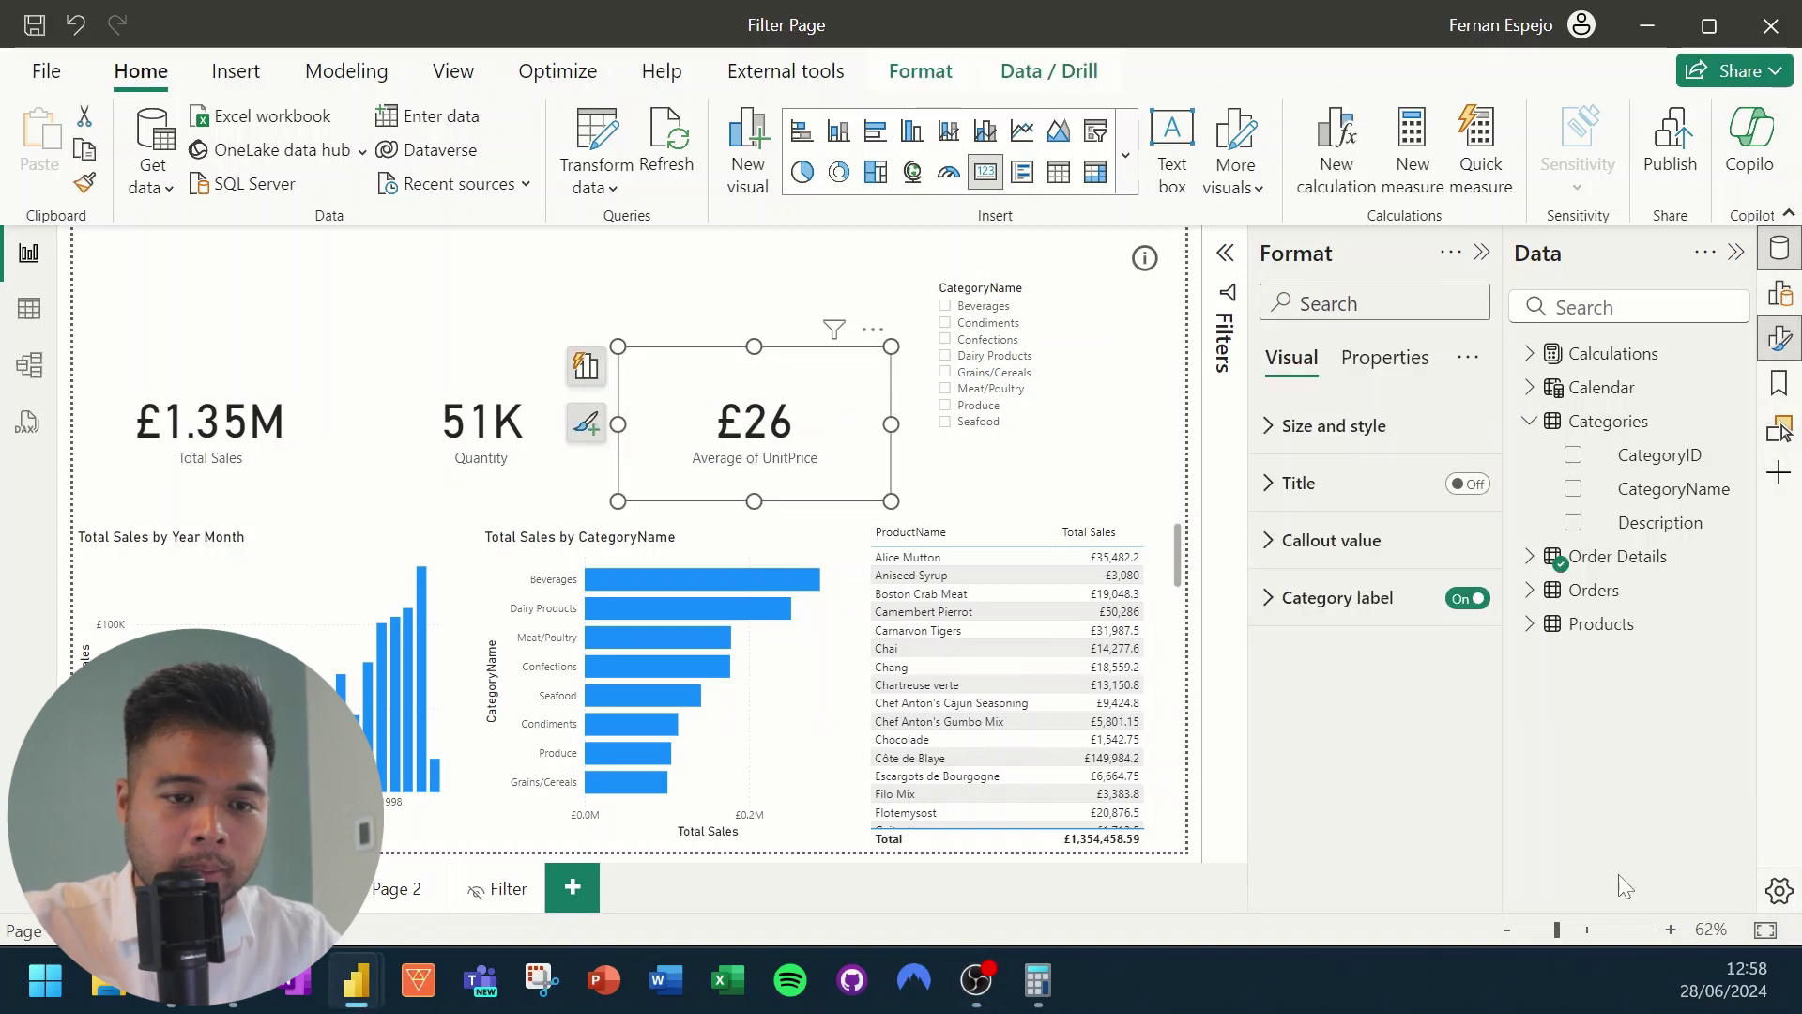
left_click(1670, 929)
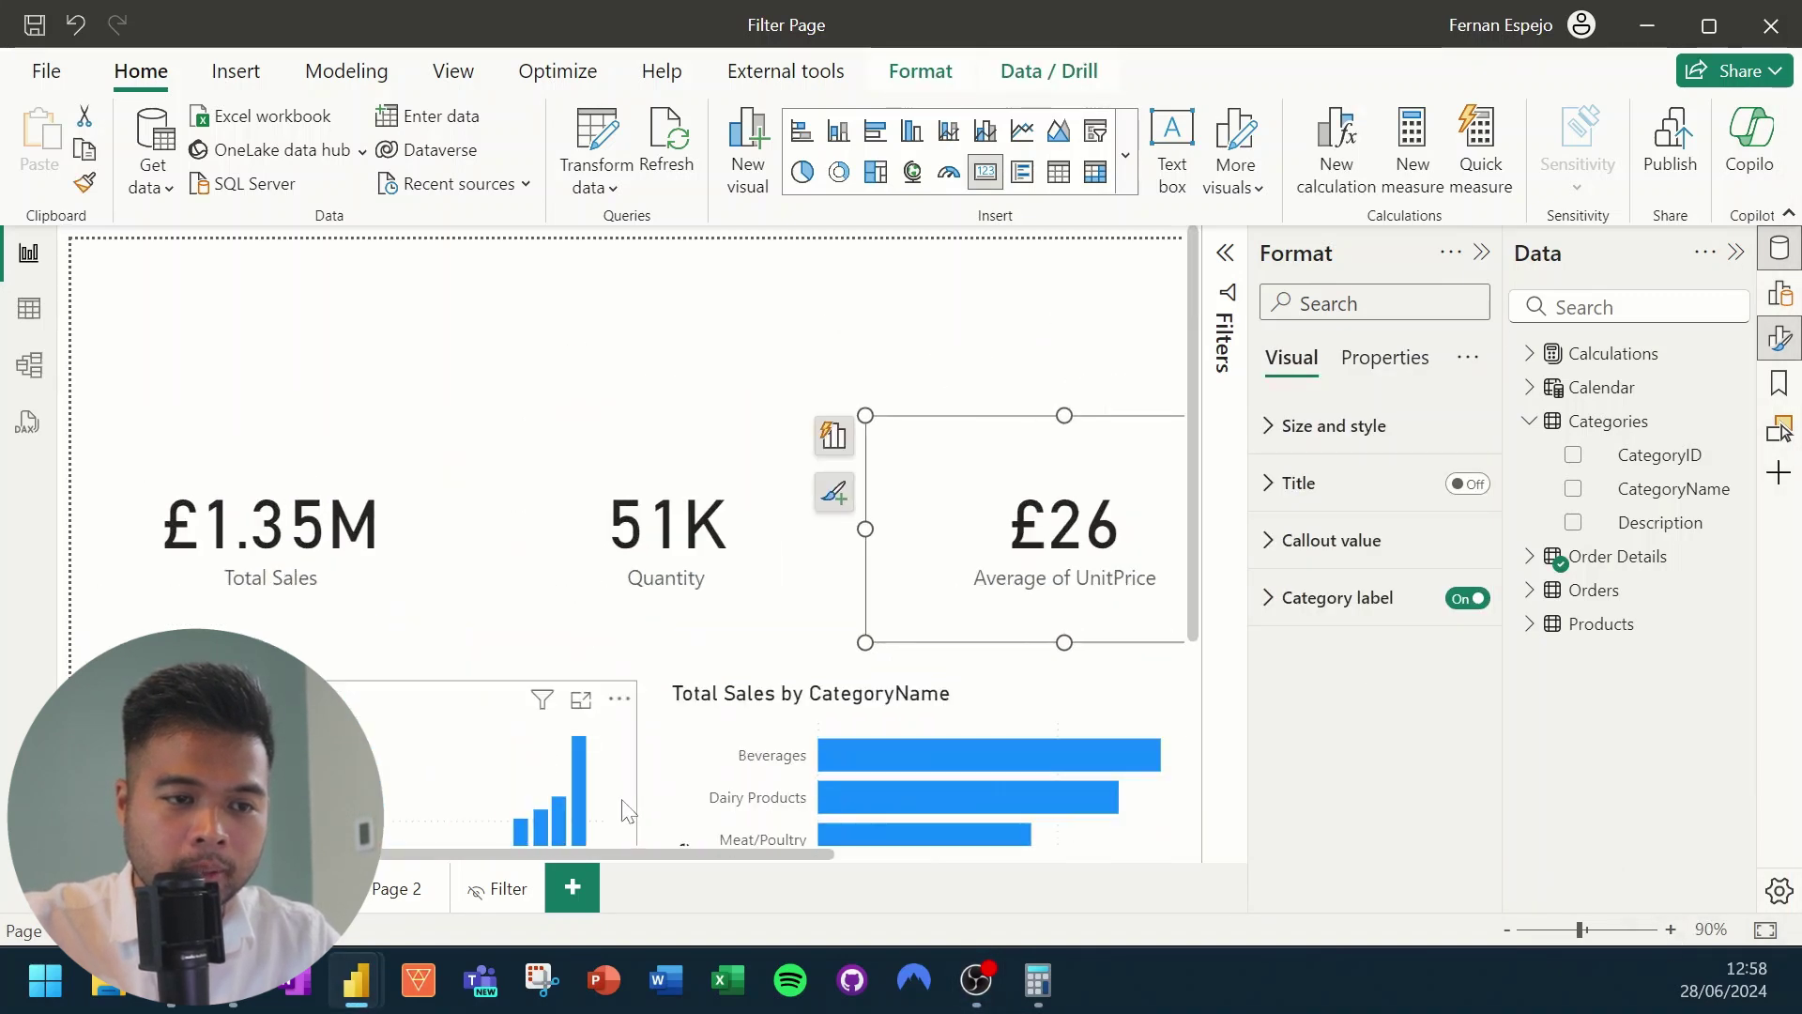
left_click_drag(629, 853, 987, 852)
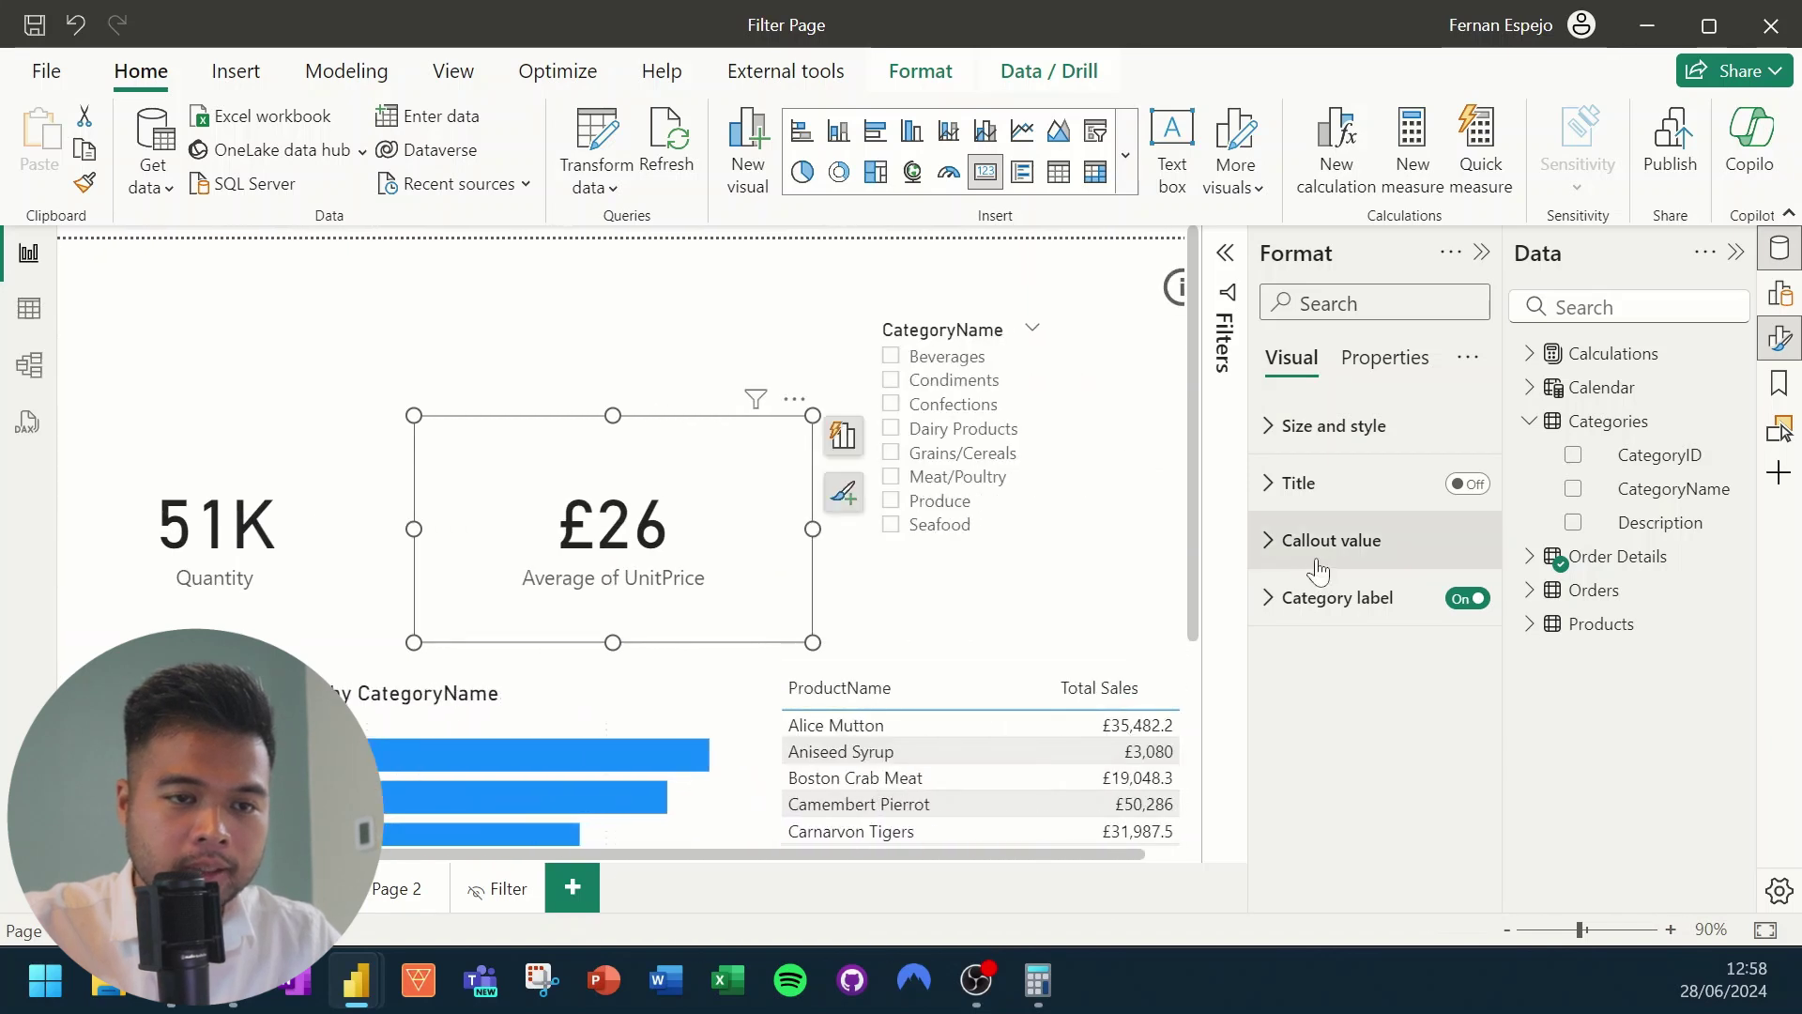
left_click(1337, 612)
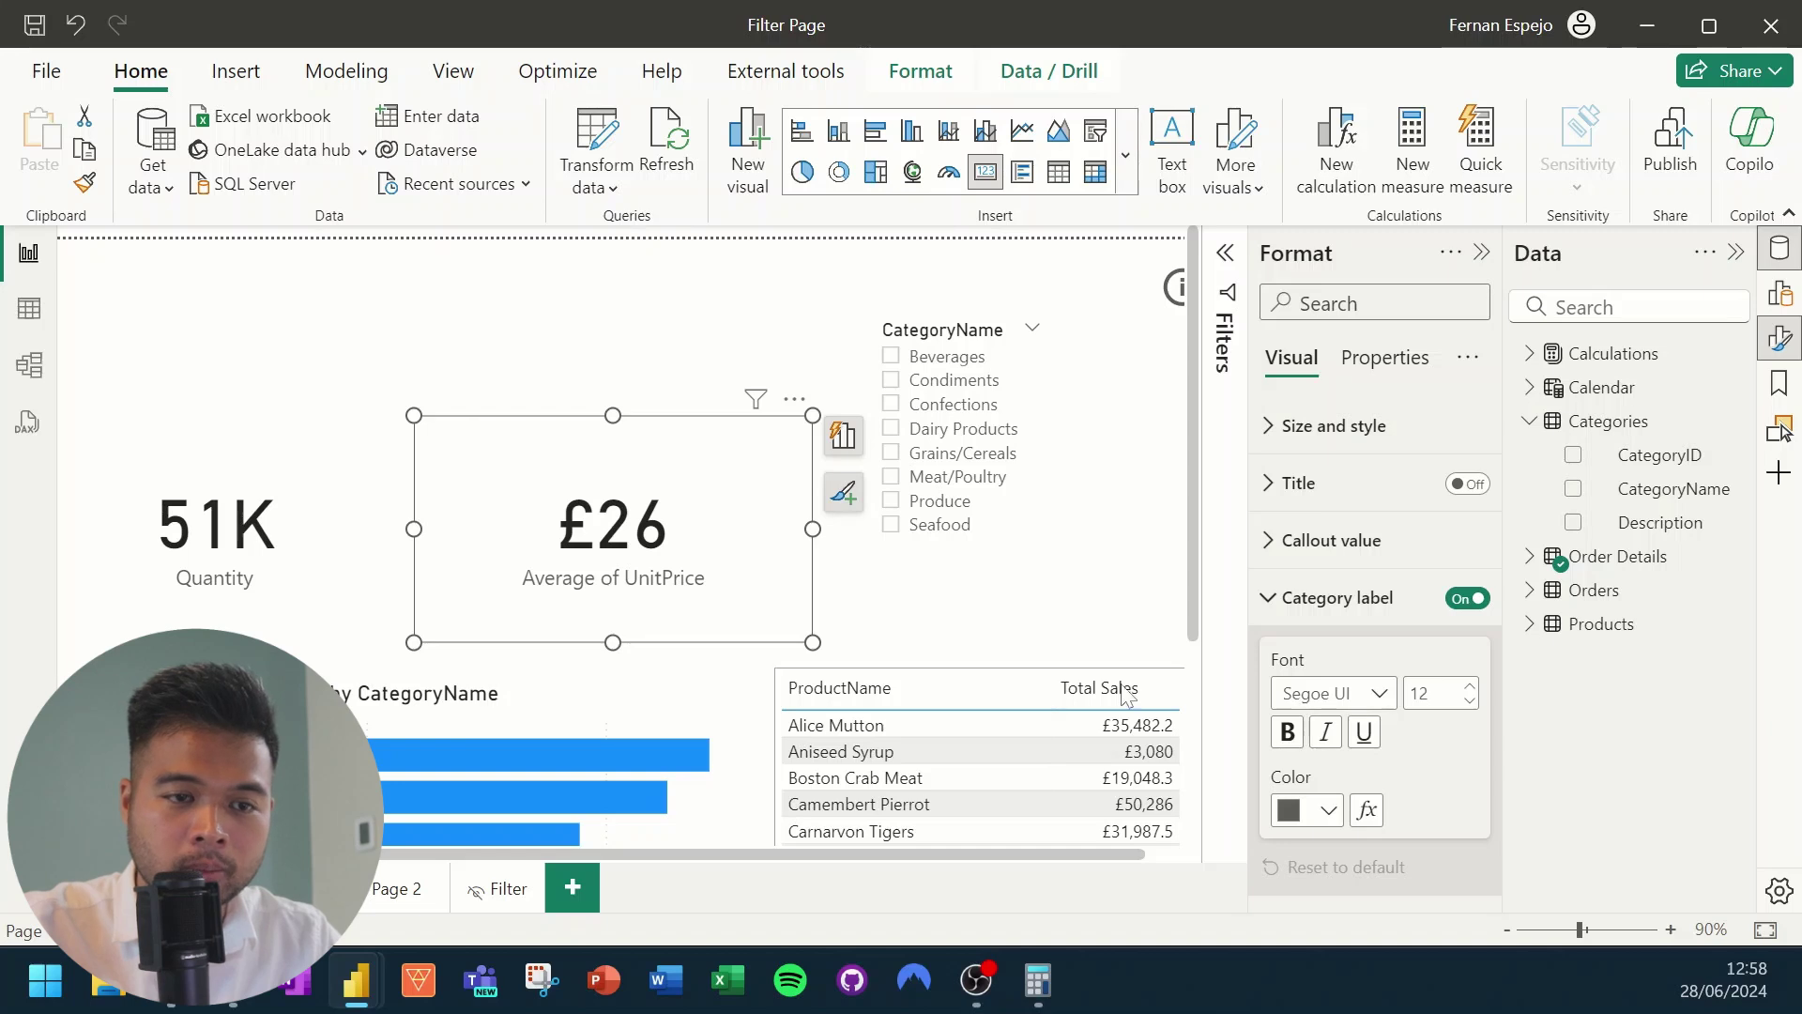
left_click(1470, 701)
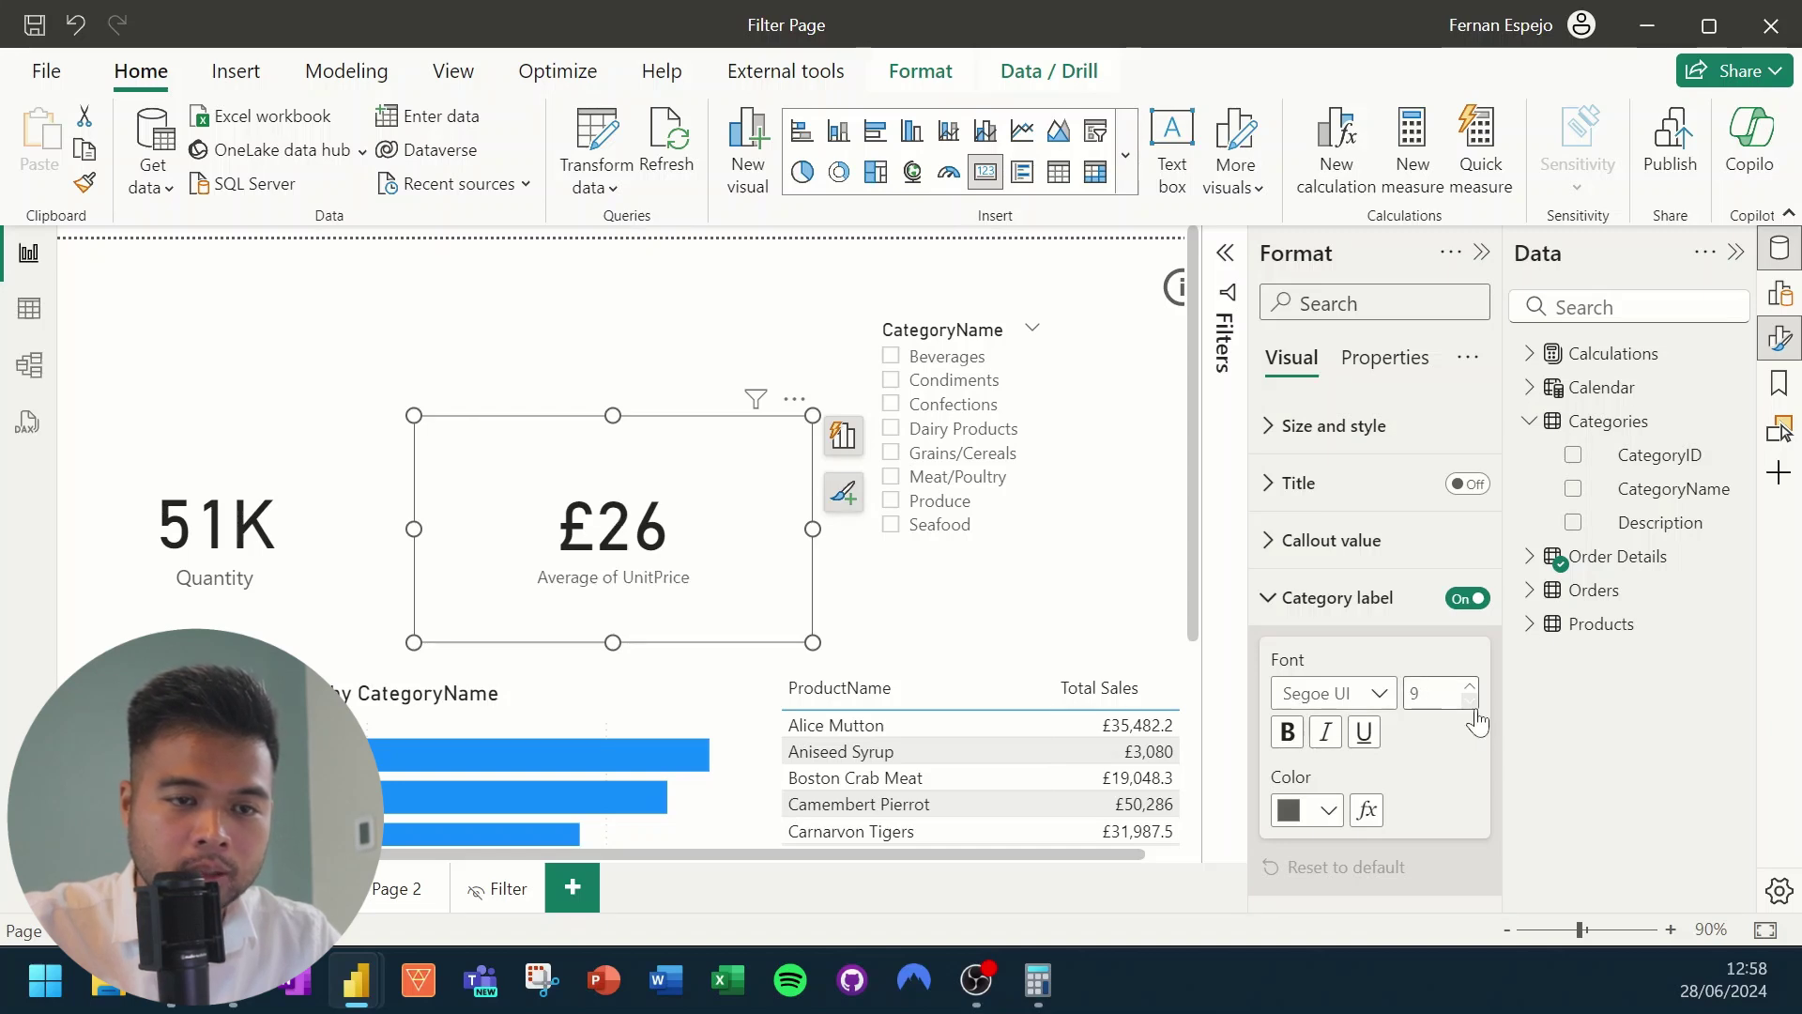
left_click(1470, 701)
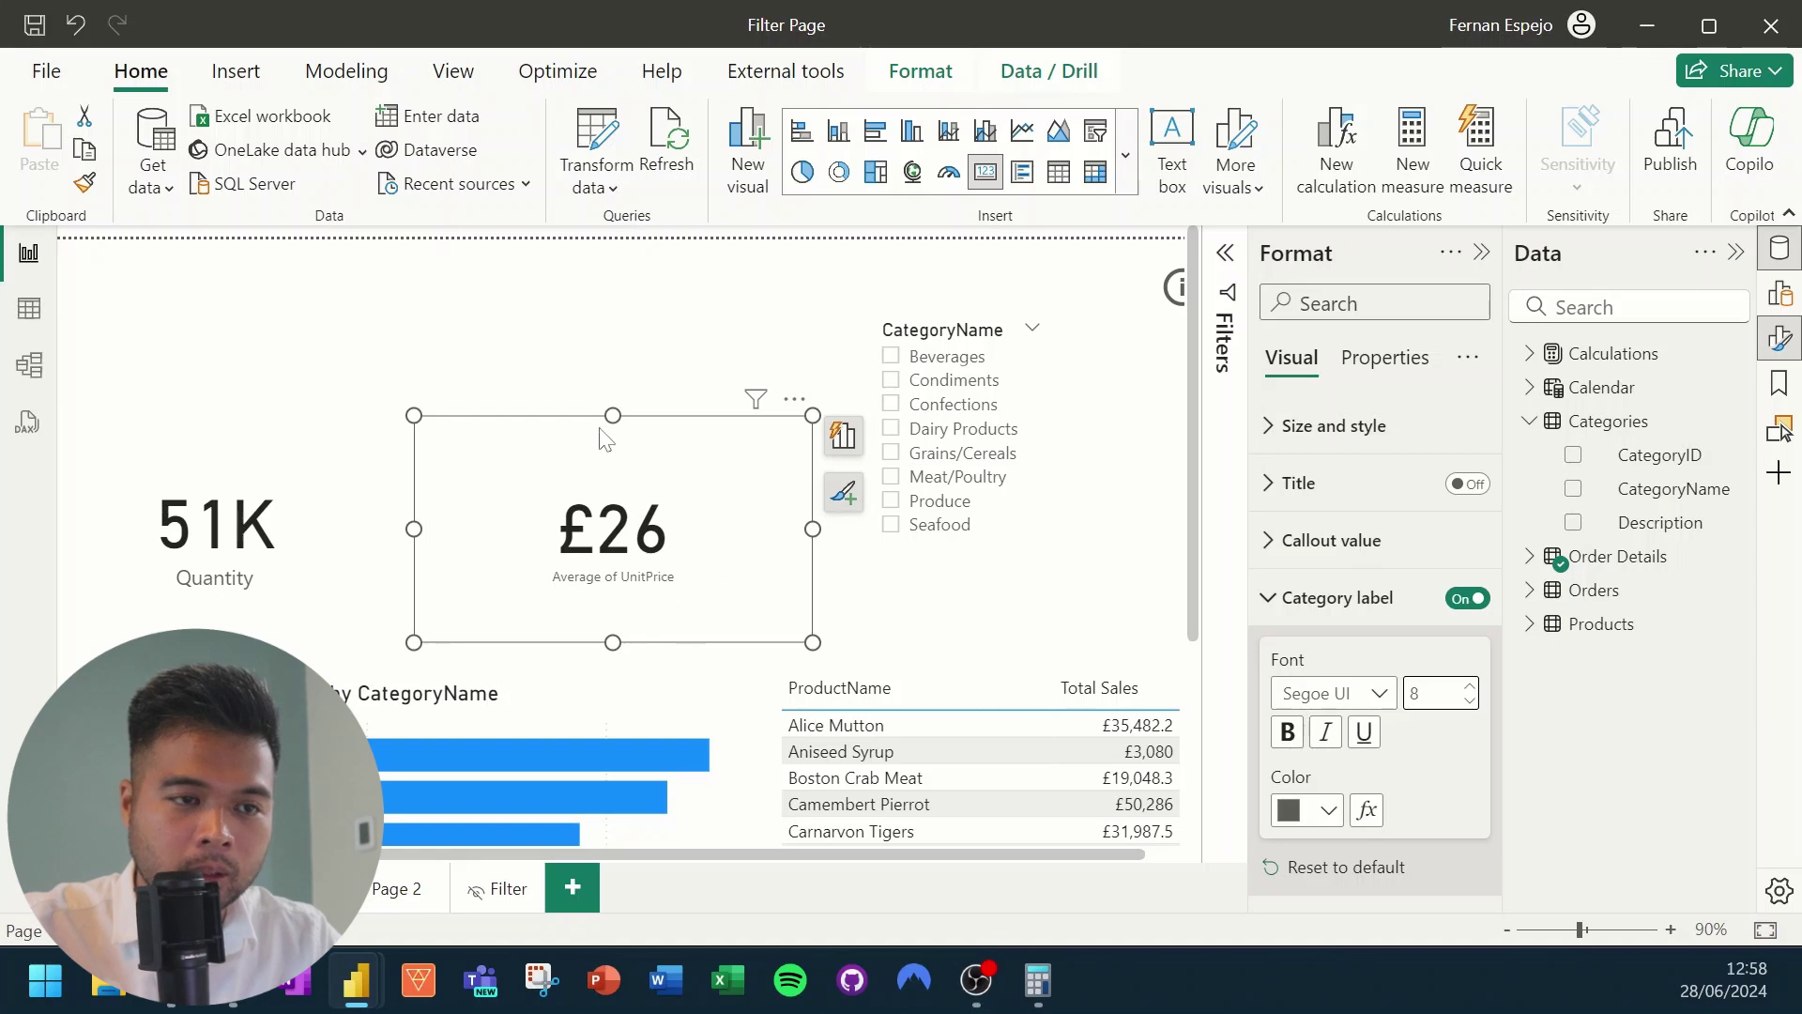
scroll(543, 320, "down", 3)
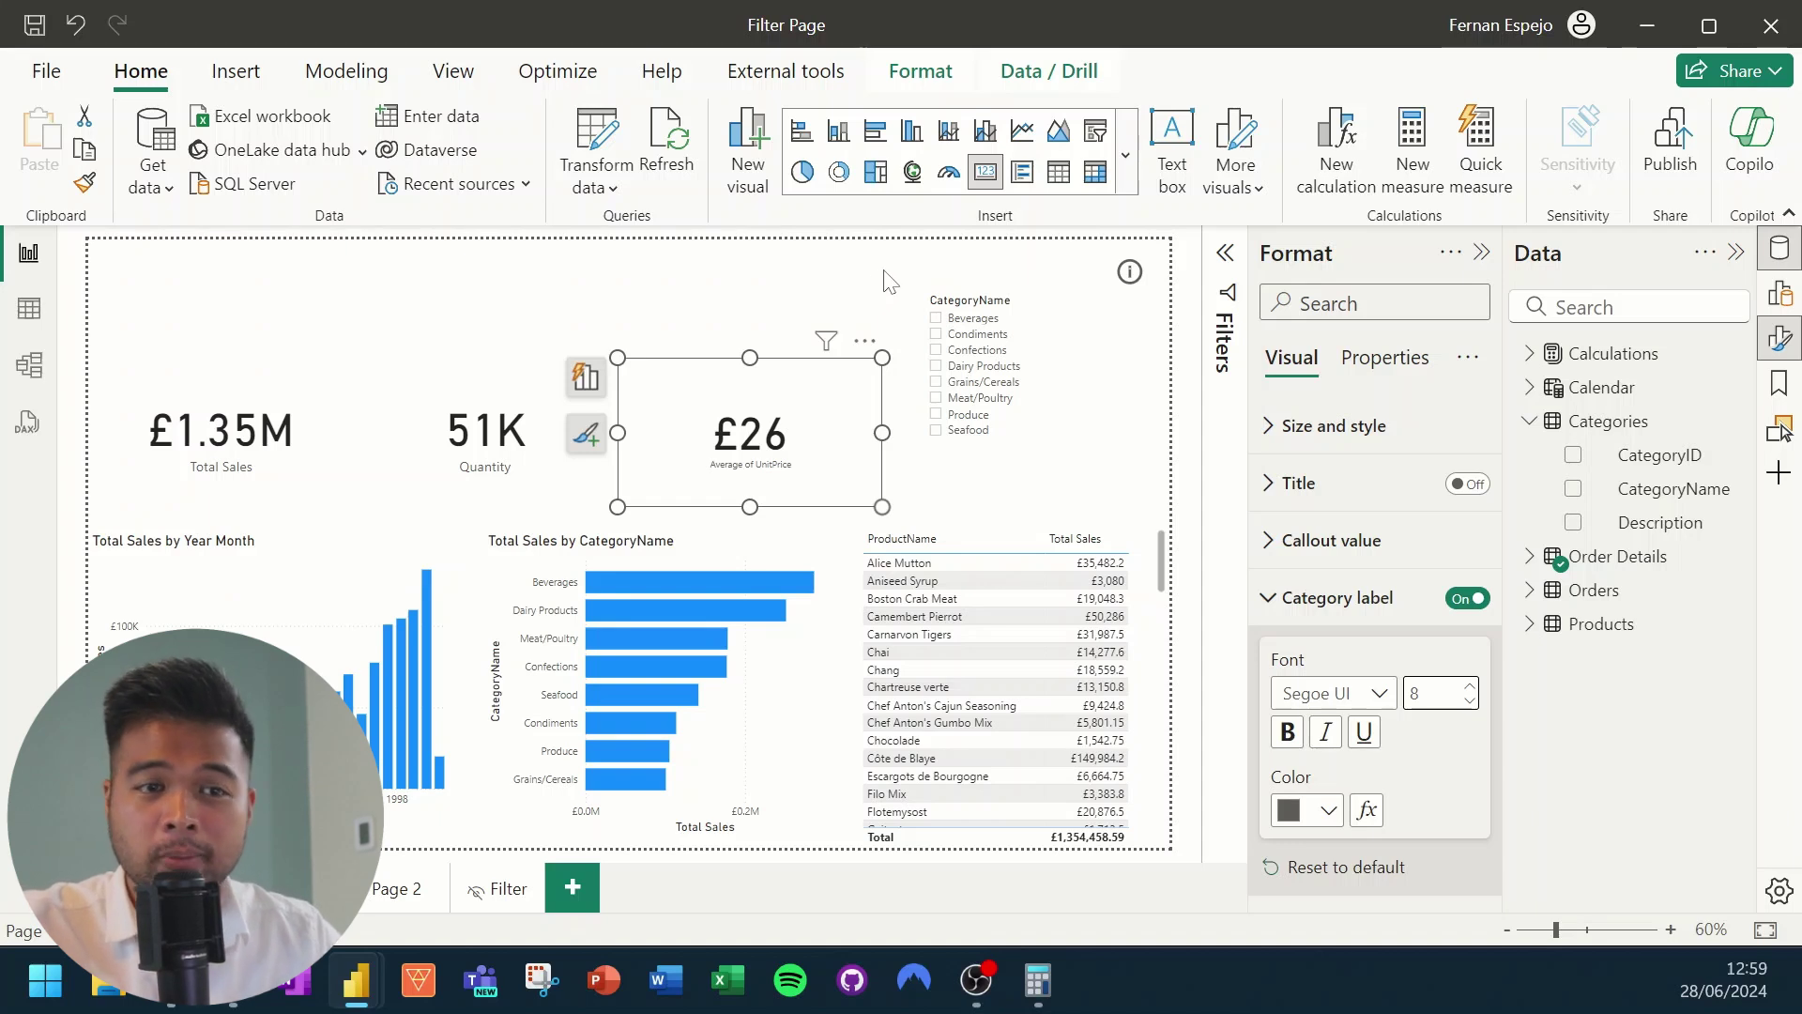
Set the page canvas type to Custom with width 1920 and height 1080 pixels.
left_click(771, 282)
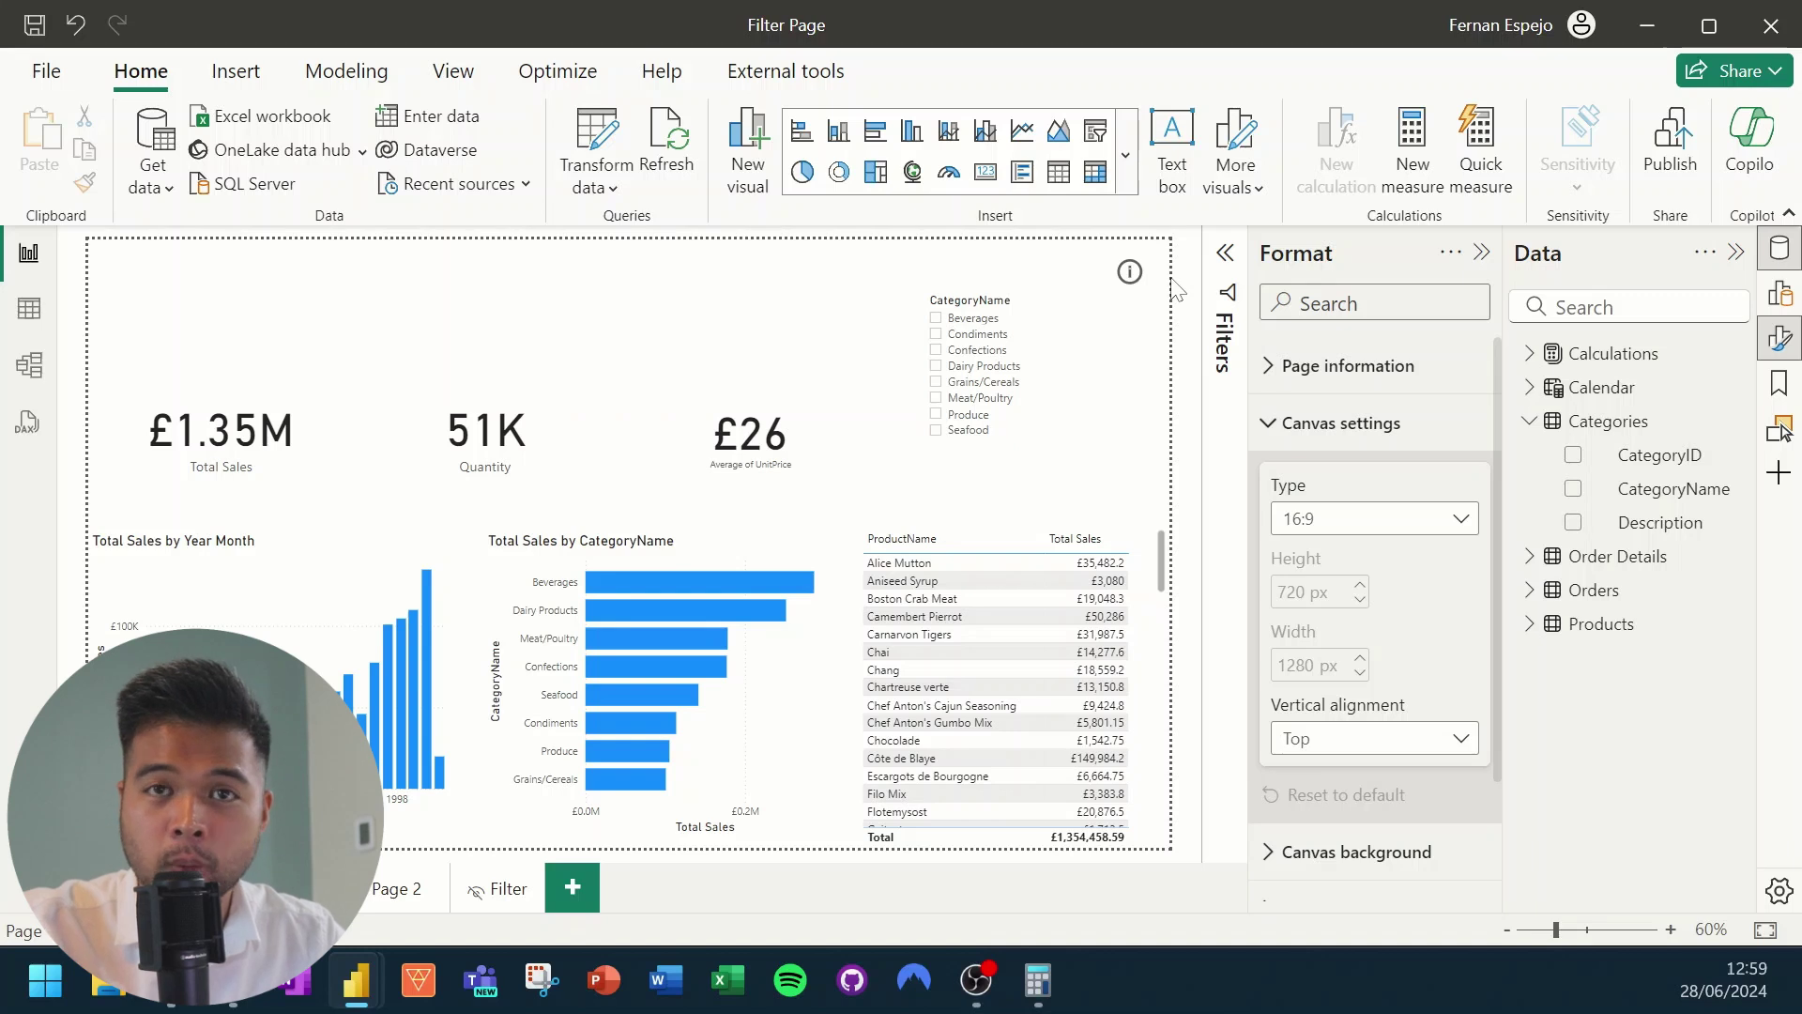
left_click(1397, 519)
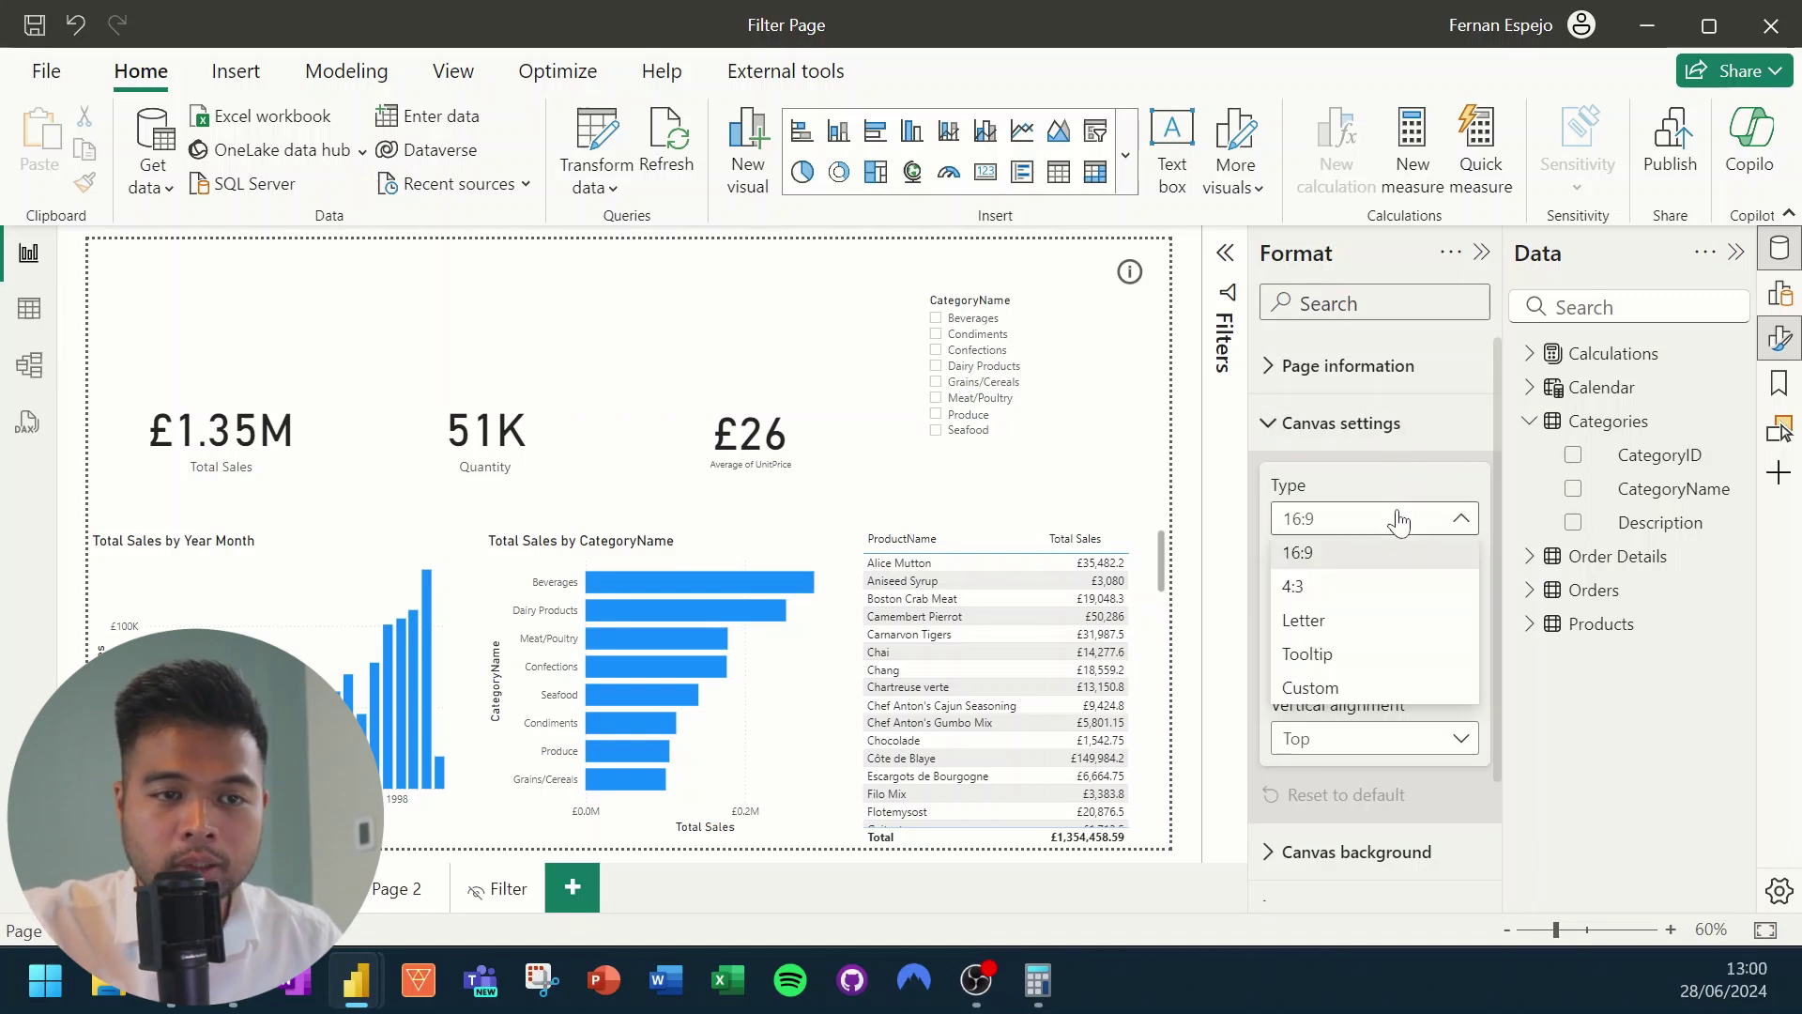
left_click(1344, 688)
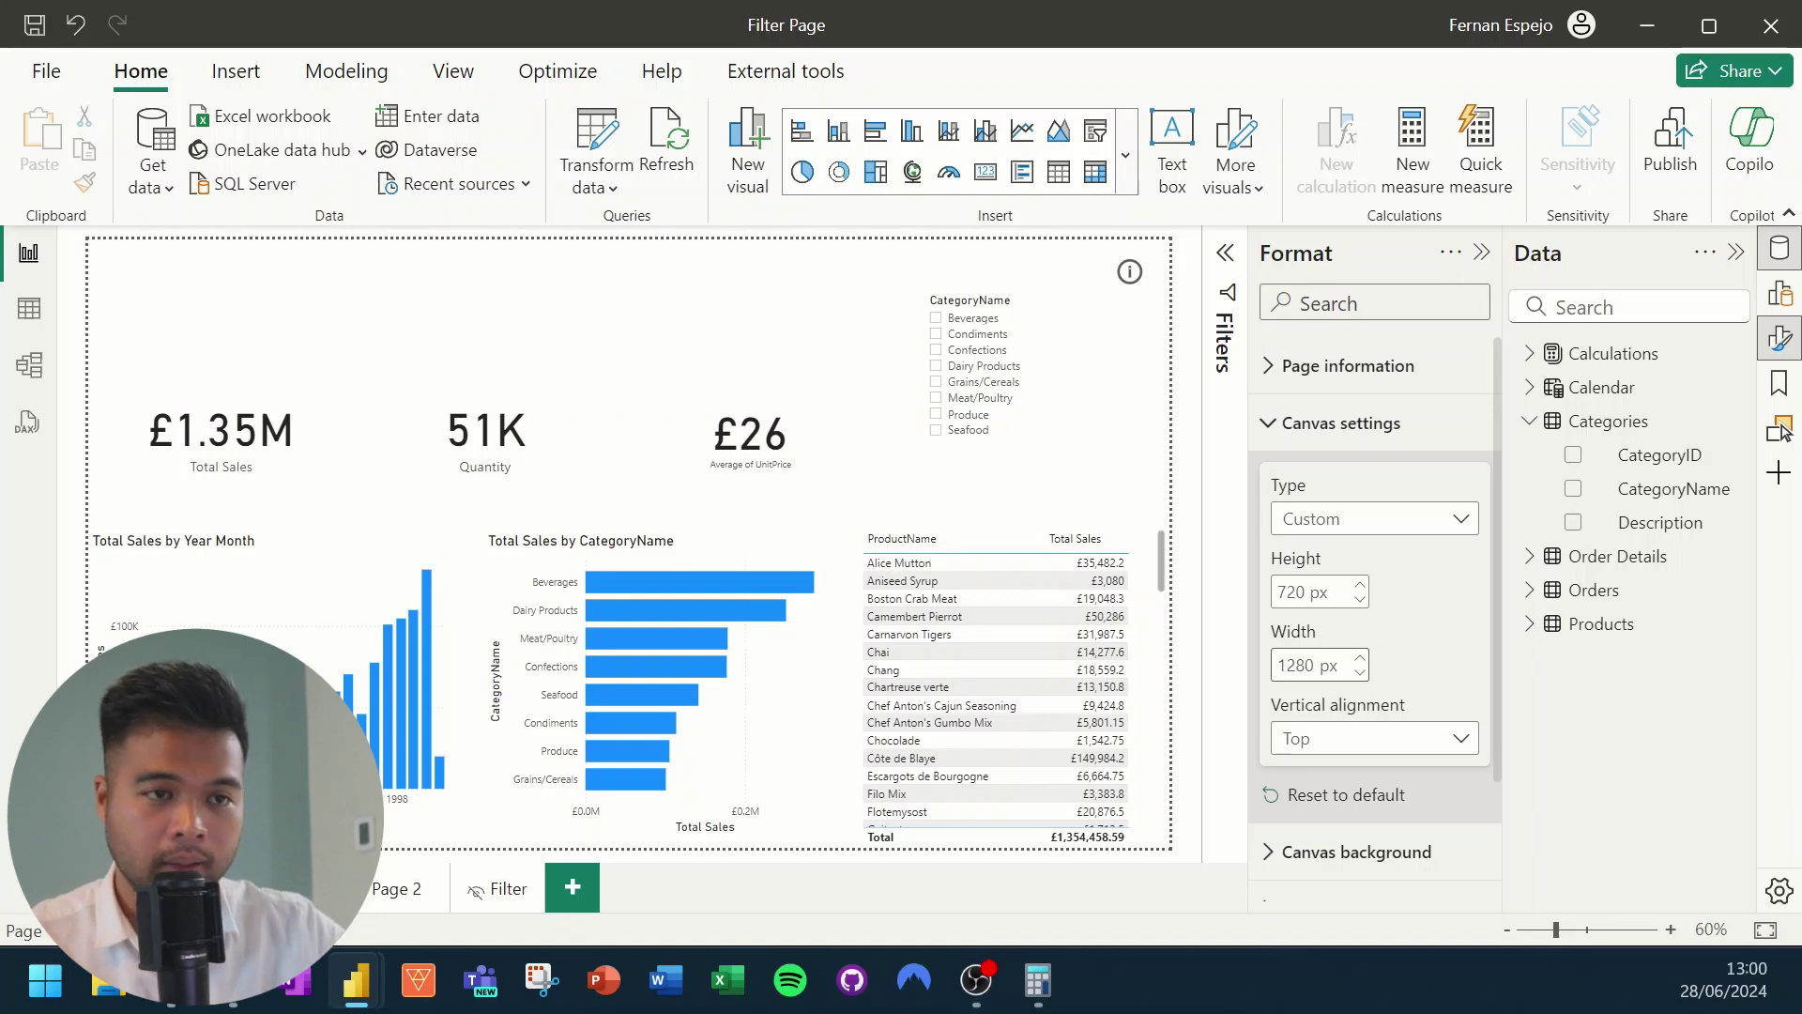
double_click(1295, 664)
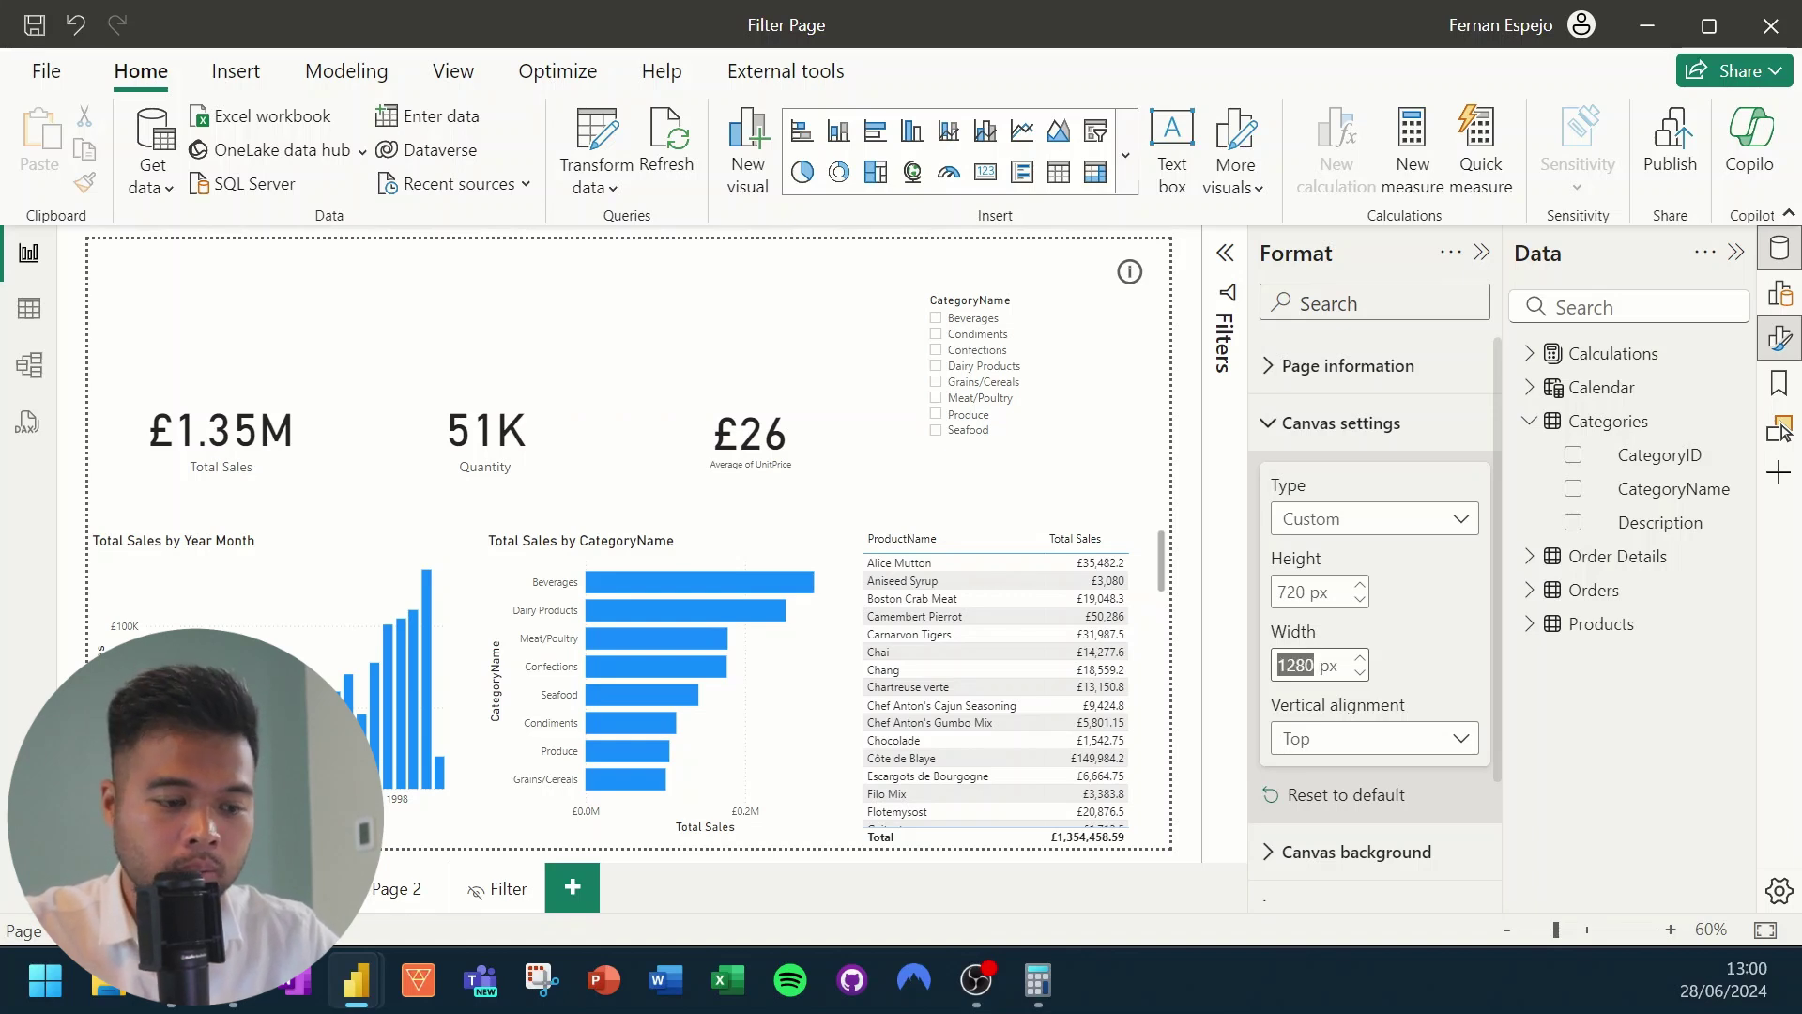
type("1920")
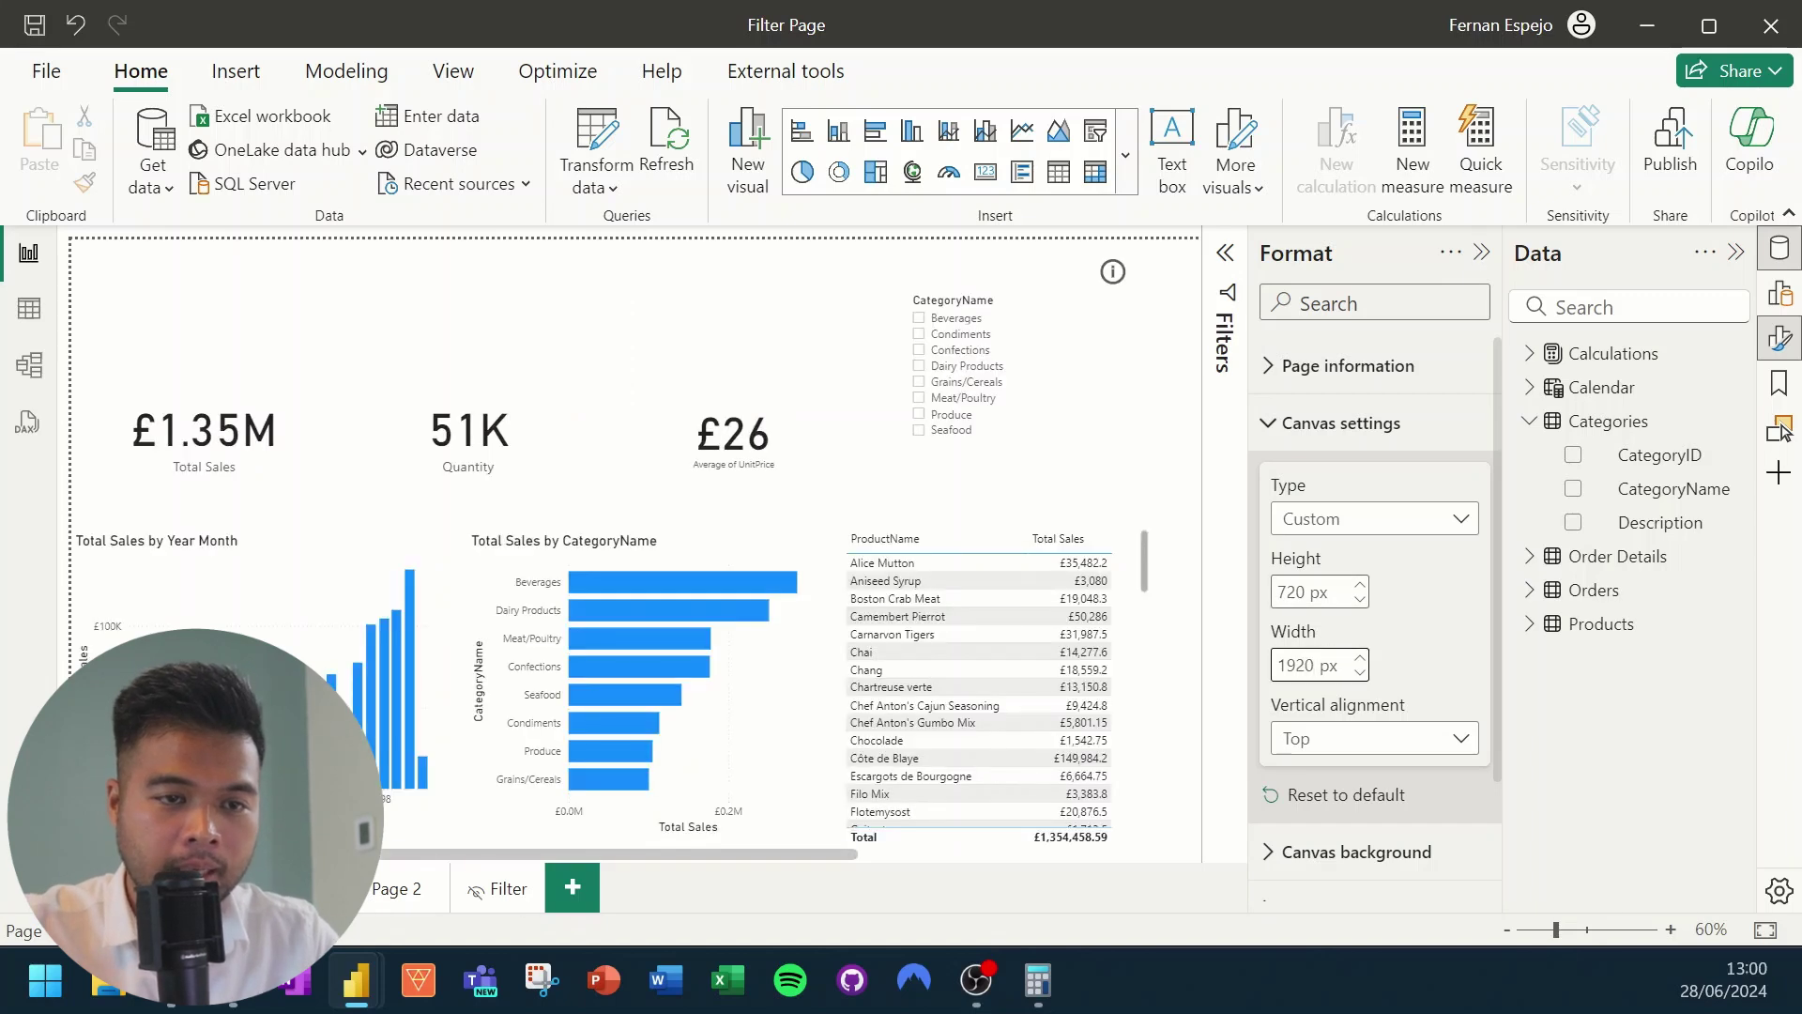
double_click(1290, 591)
type("1080")
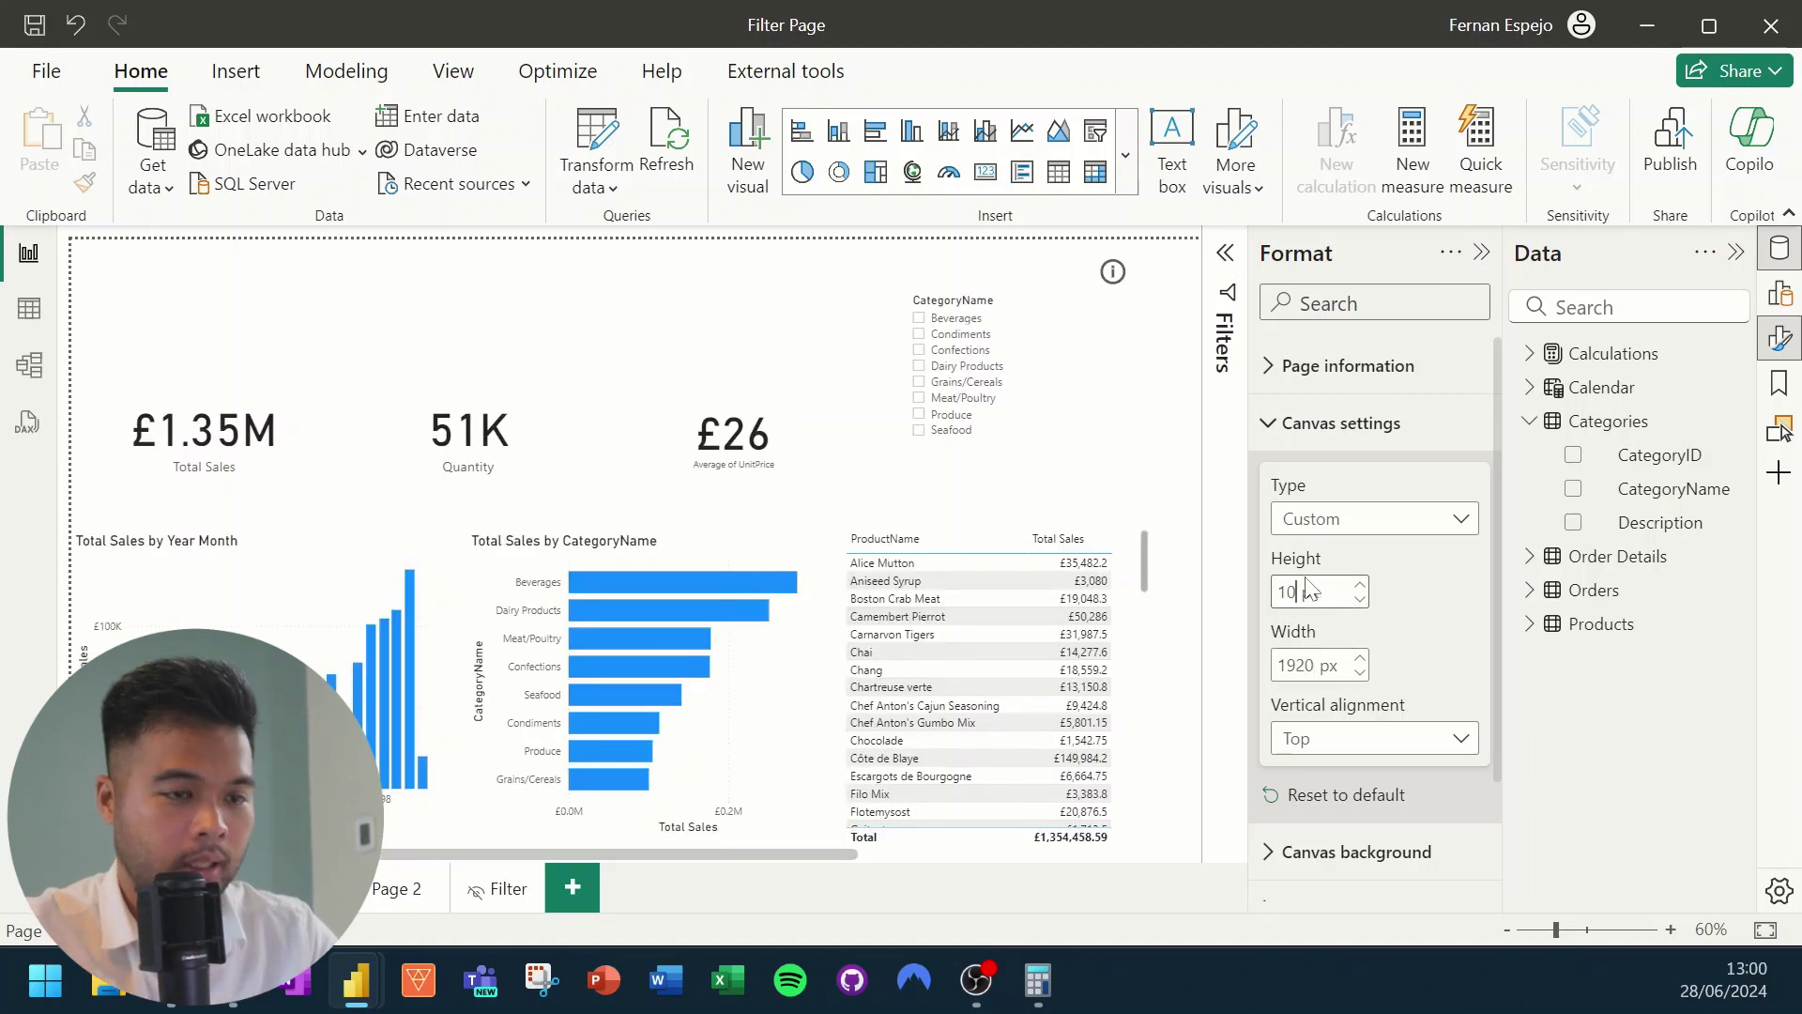
left_click(808, 380)
left_click(878, 380)
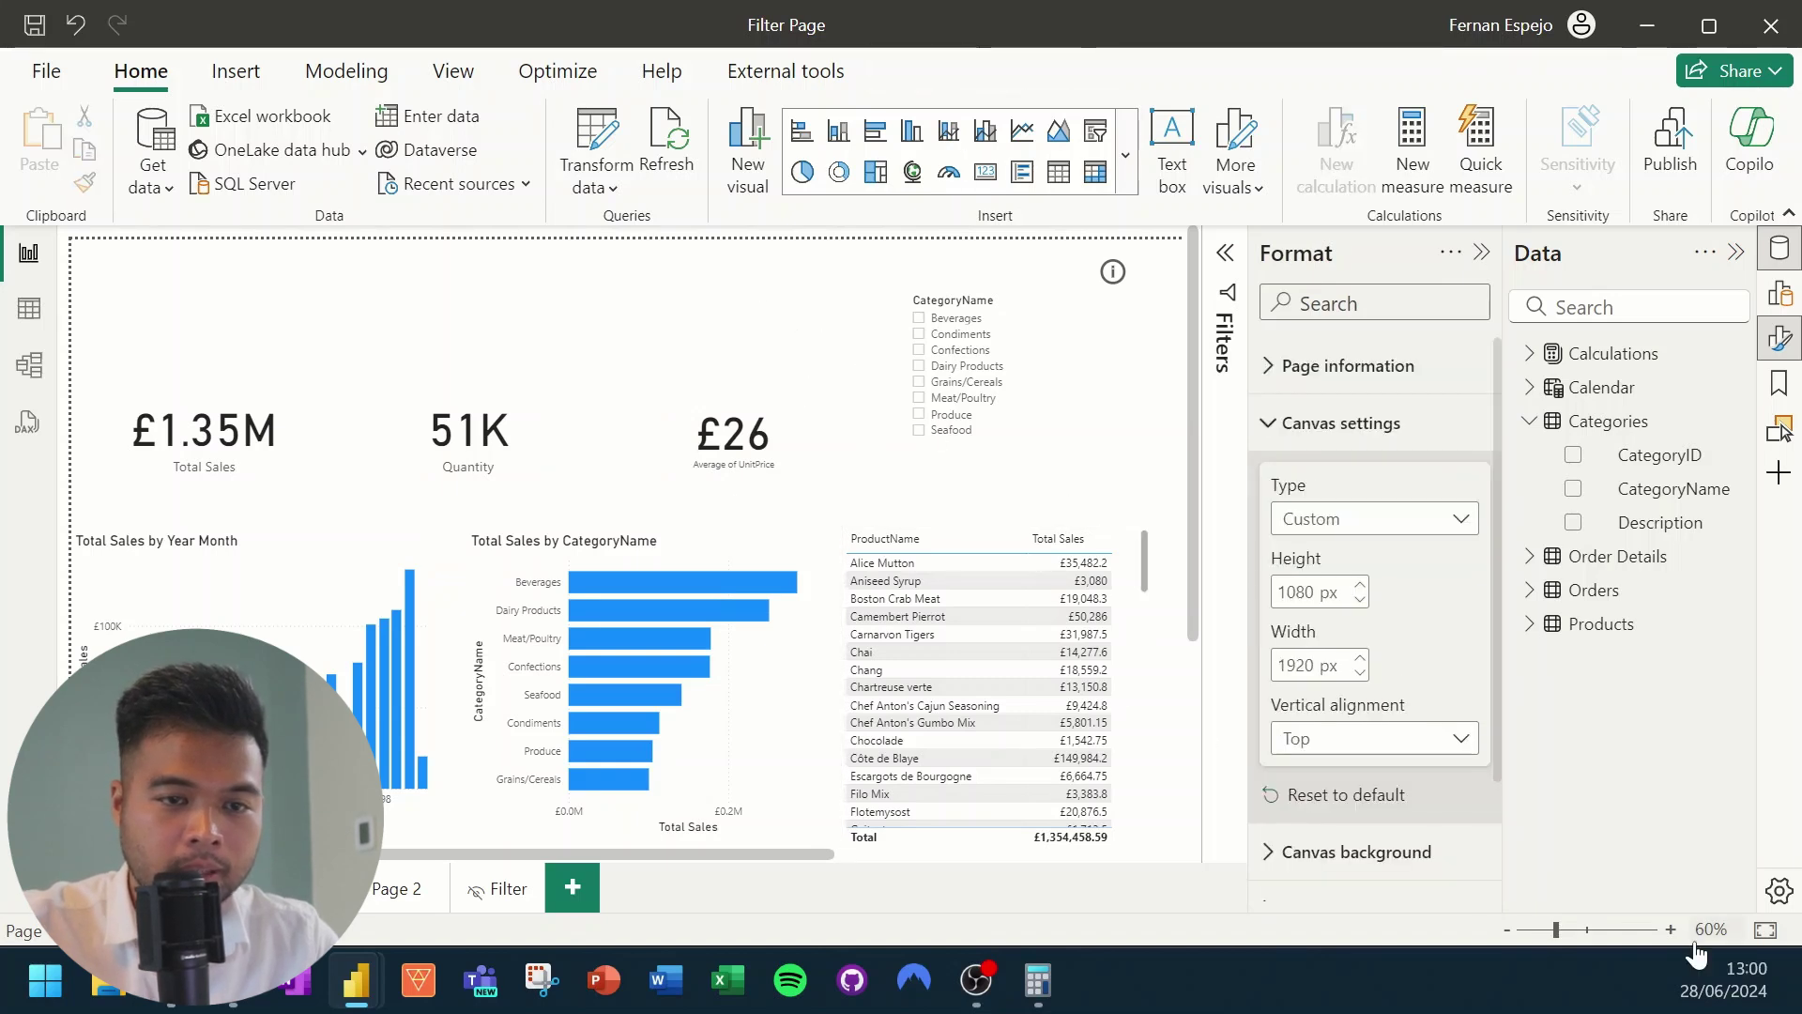
Fit the enlarged 1920×1080 page in view and select the £26 average price card.
left_click(1763, 929)
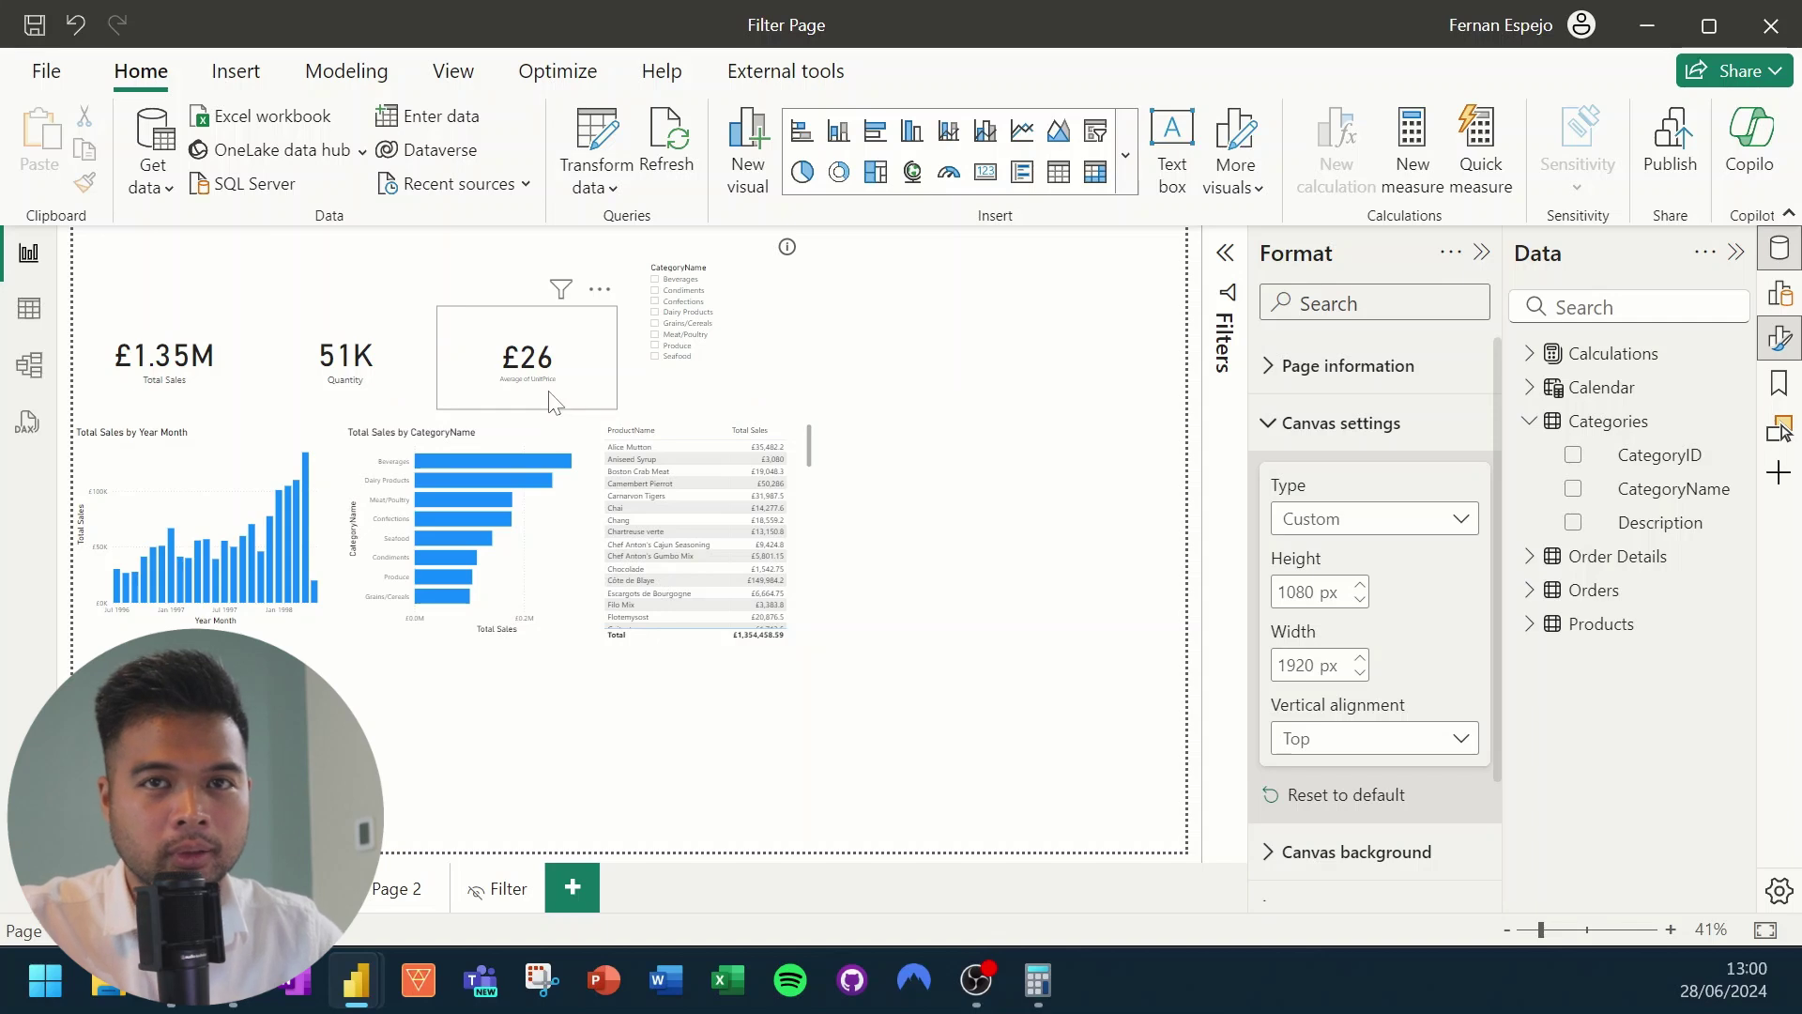
left_click(553, 402)
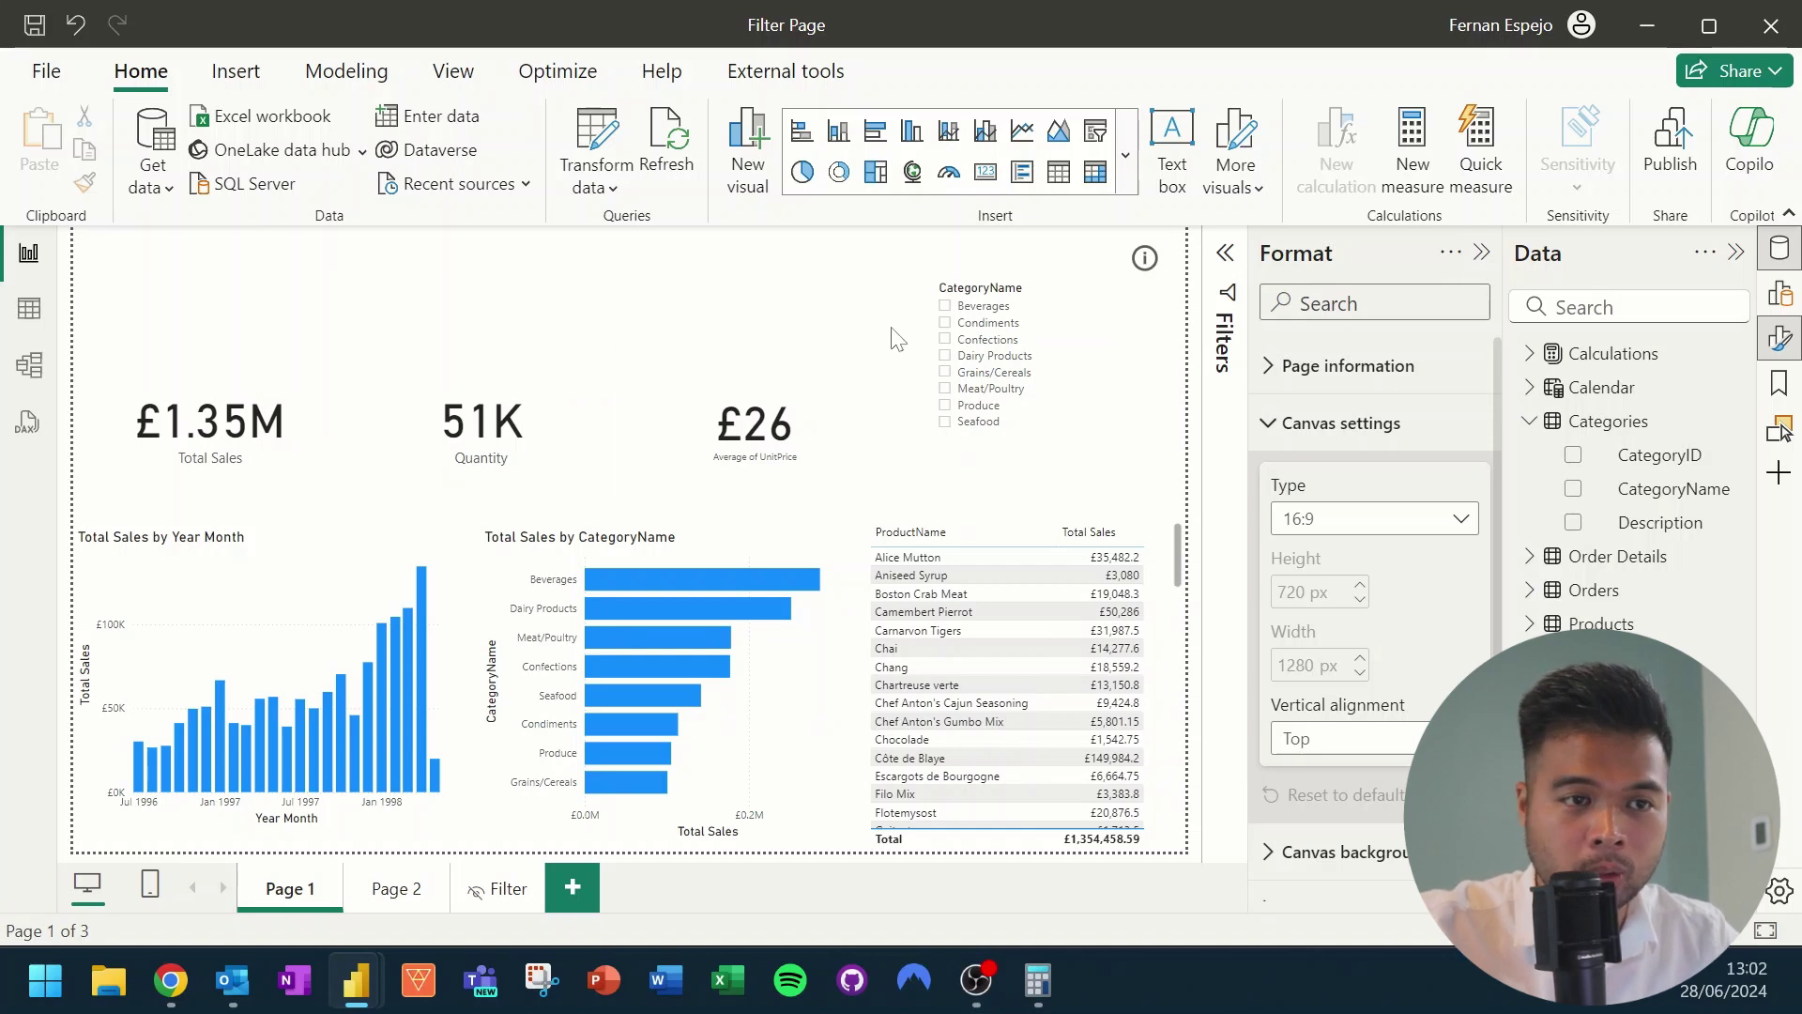
Filter the page to Beverages in the CategoryName slicer, showing £286.53K total sales.
left_click(976, 313)
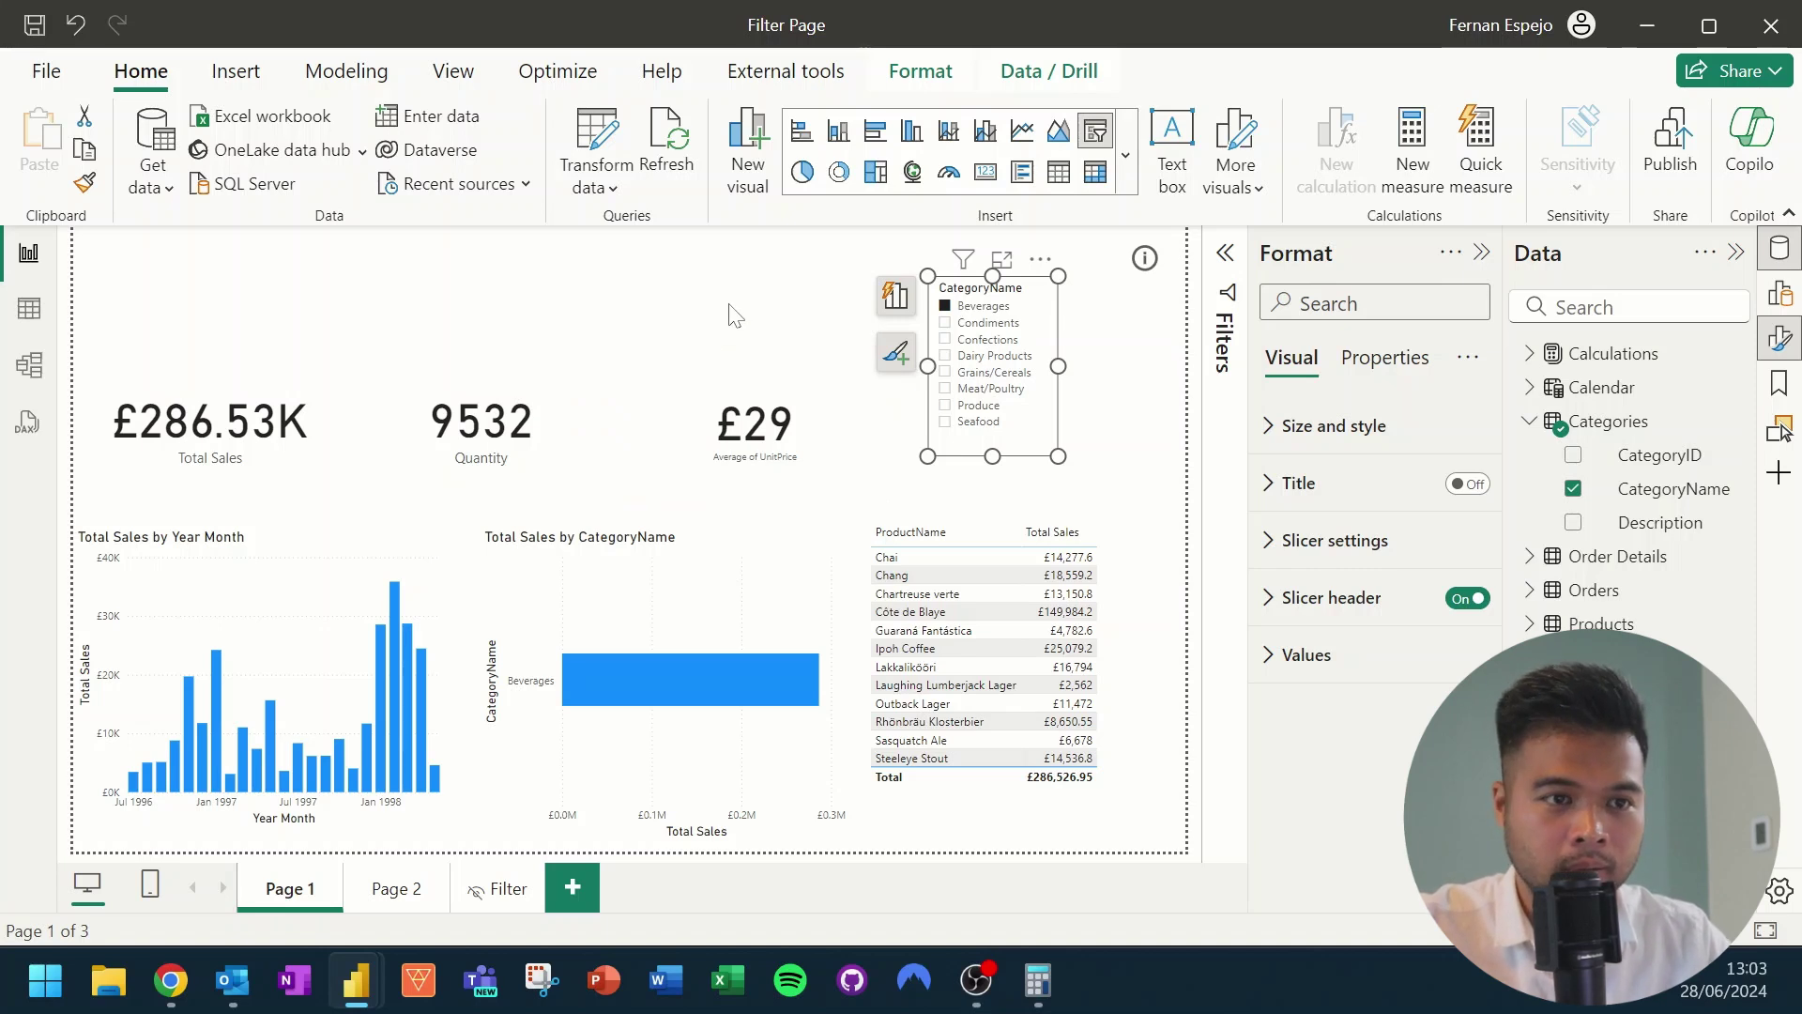
Clear the Beverages filter, set the CategoryName slicer style to Dropdown and shrink its box.
left_click(971, 310)
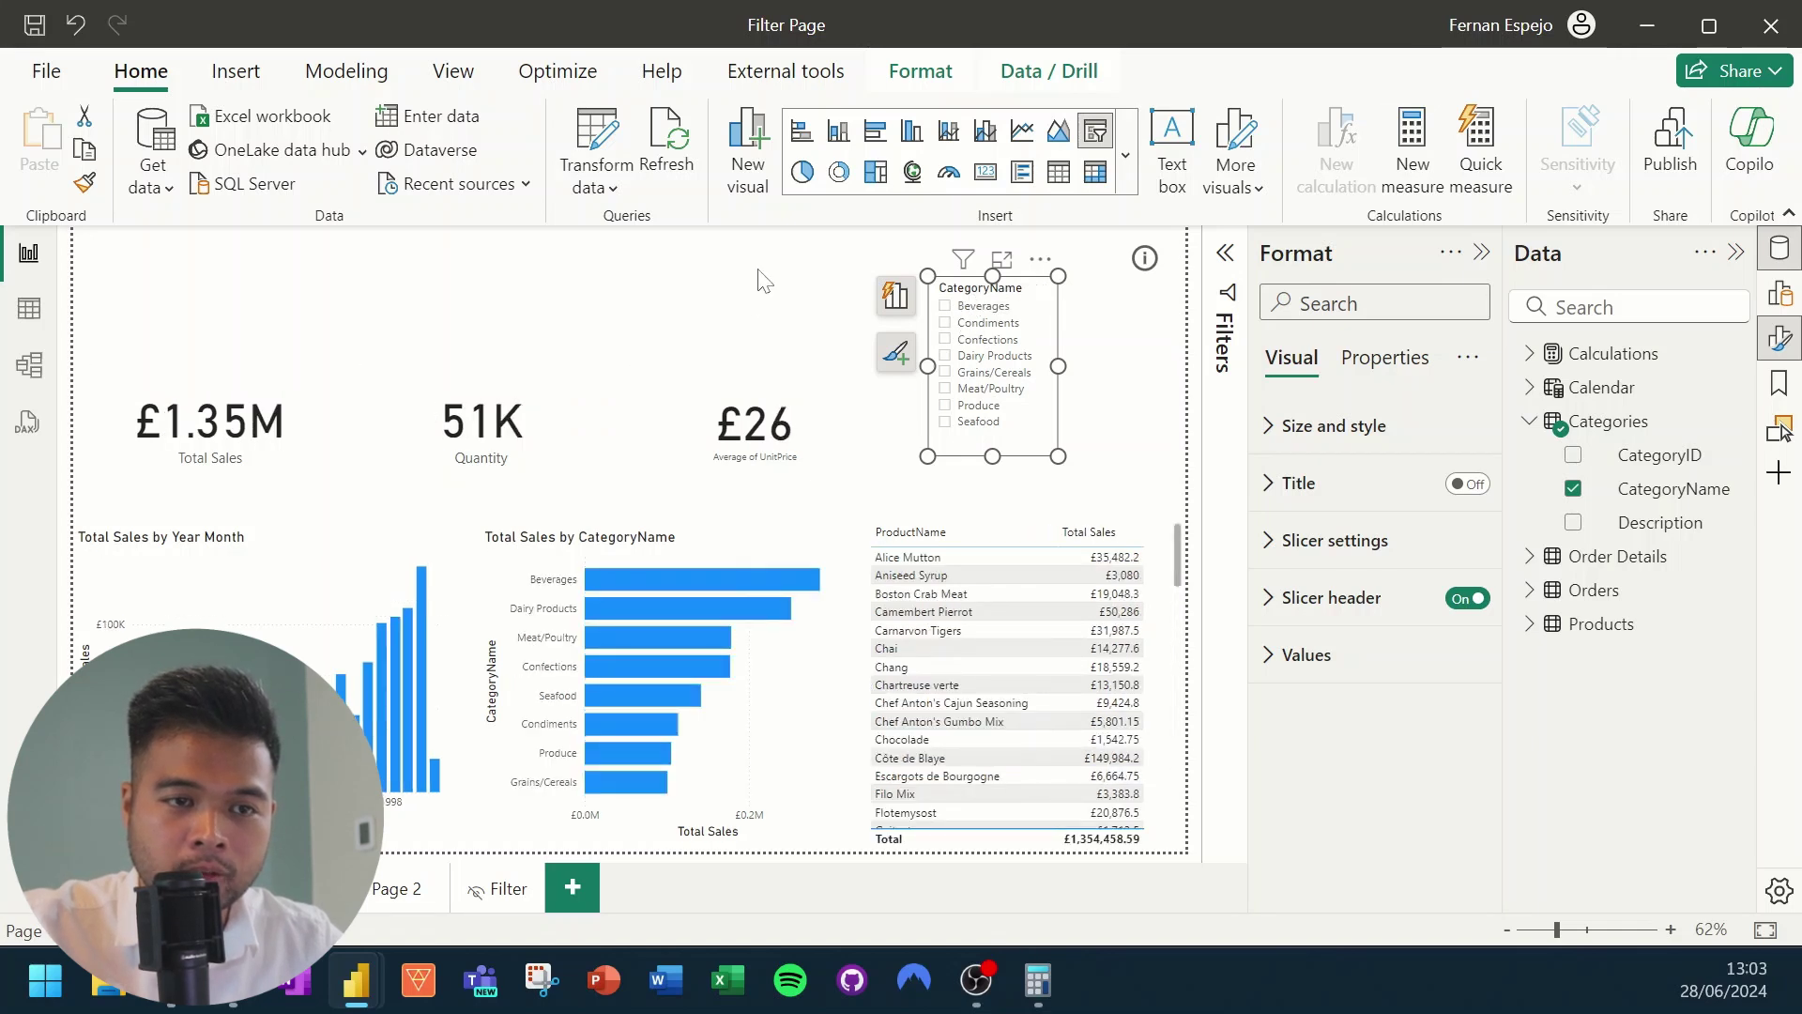
left_click(1393, 549)
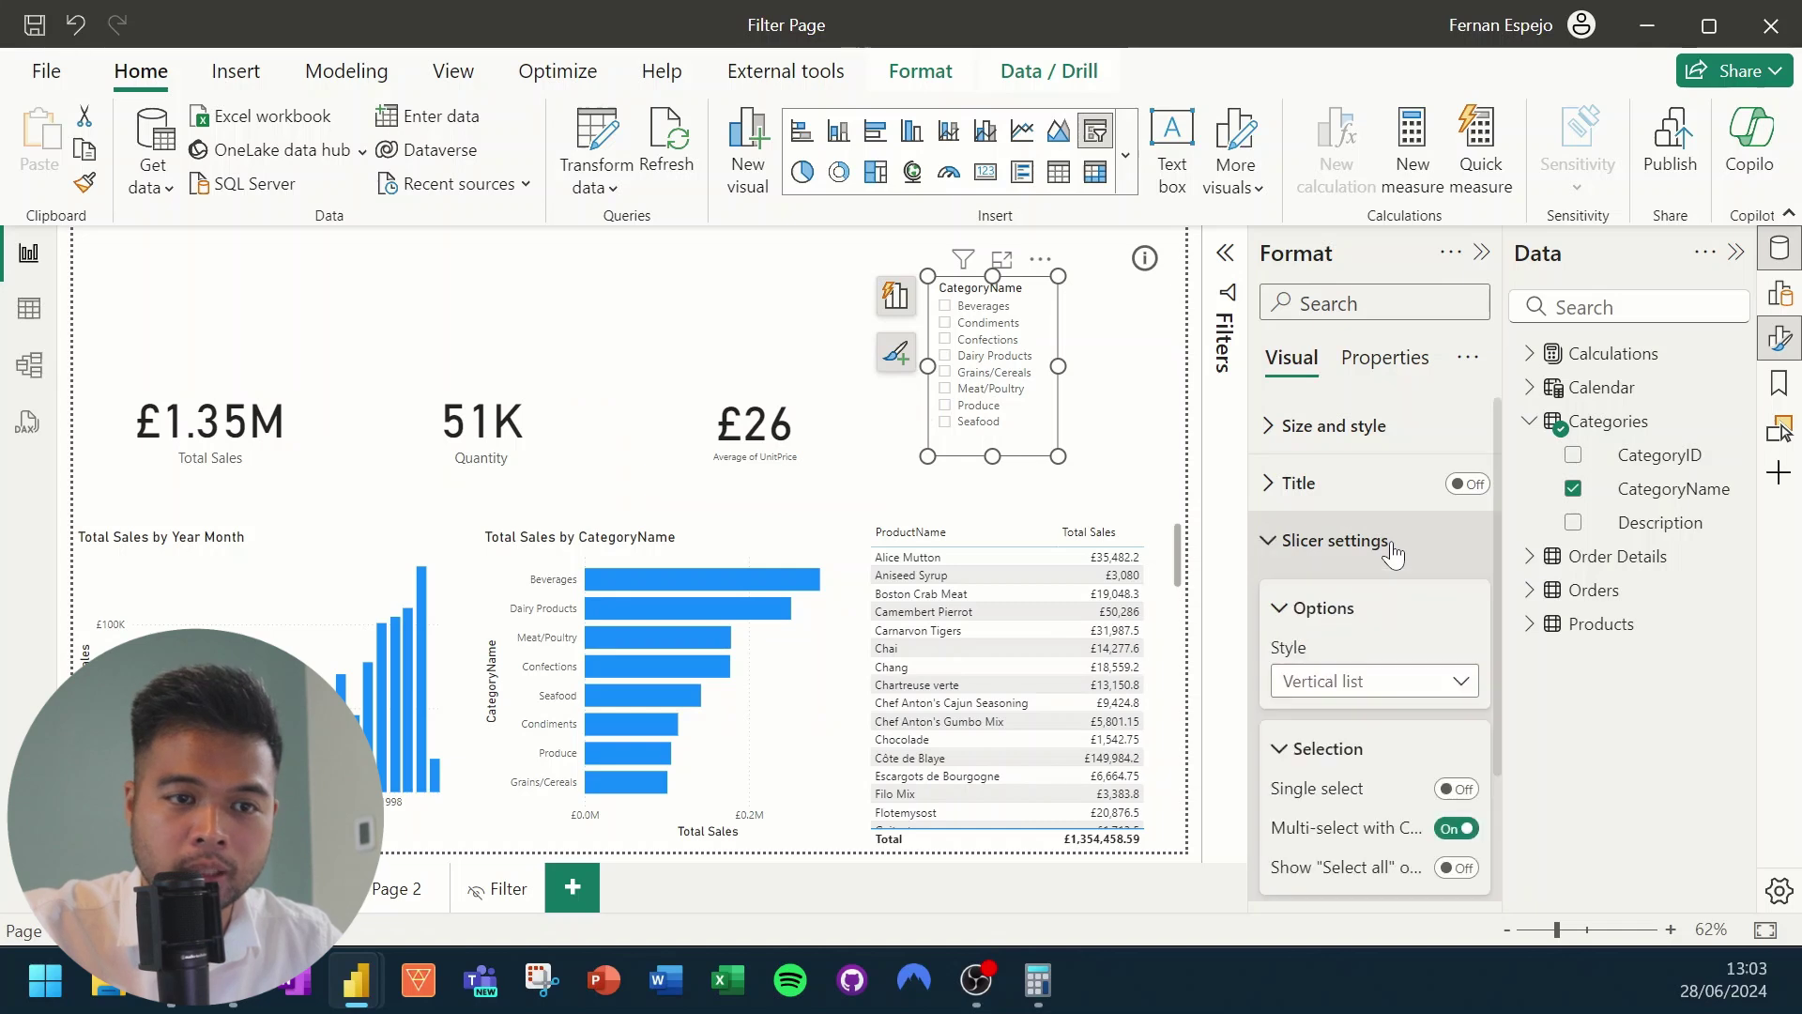
left_click(1391, 683)
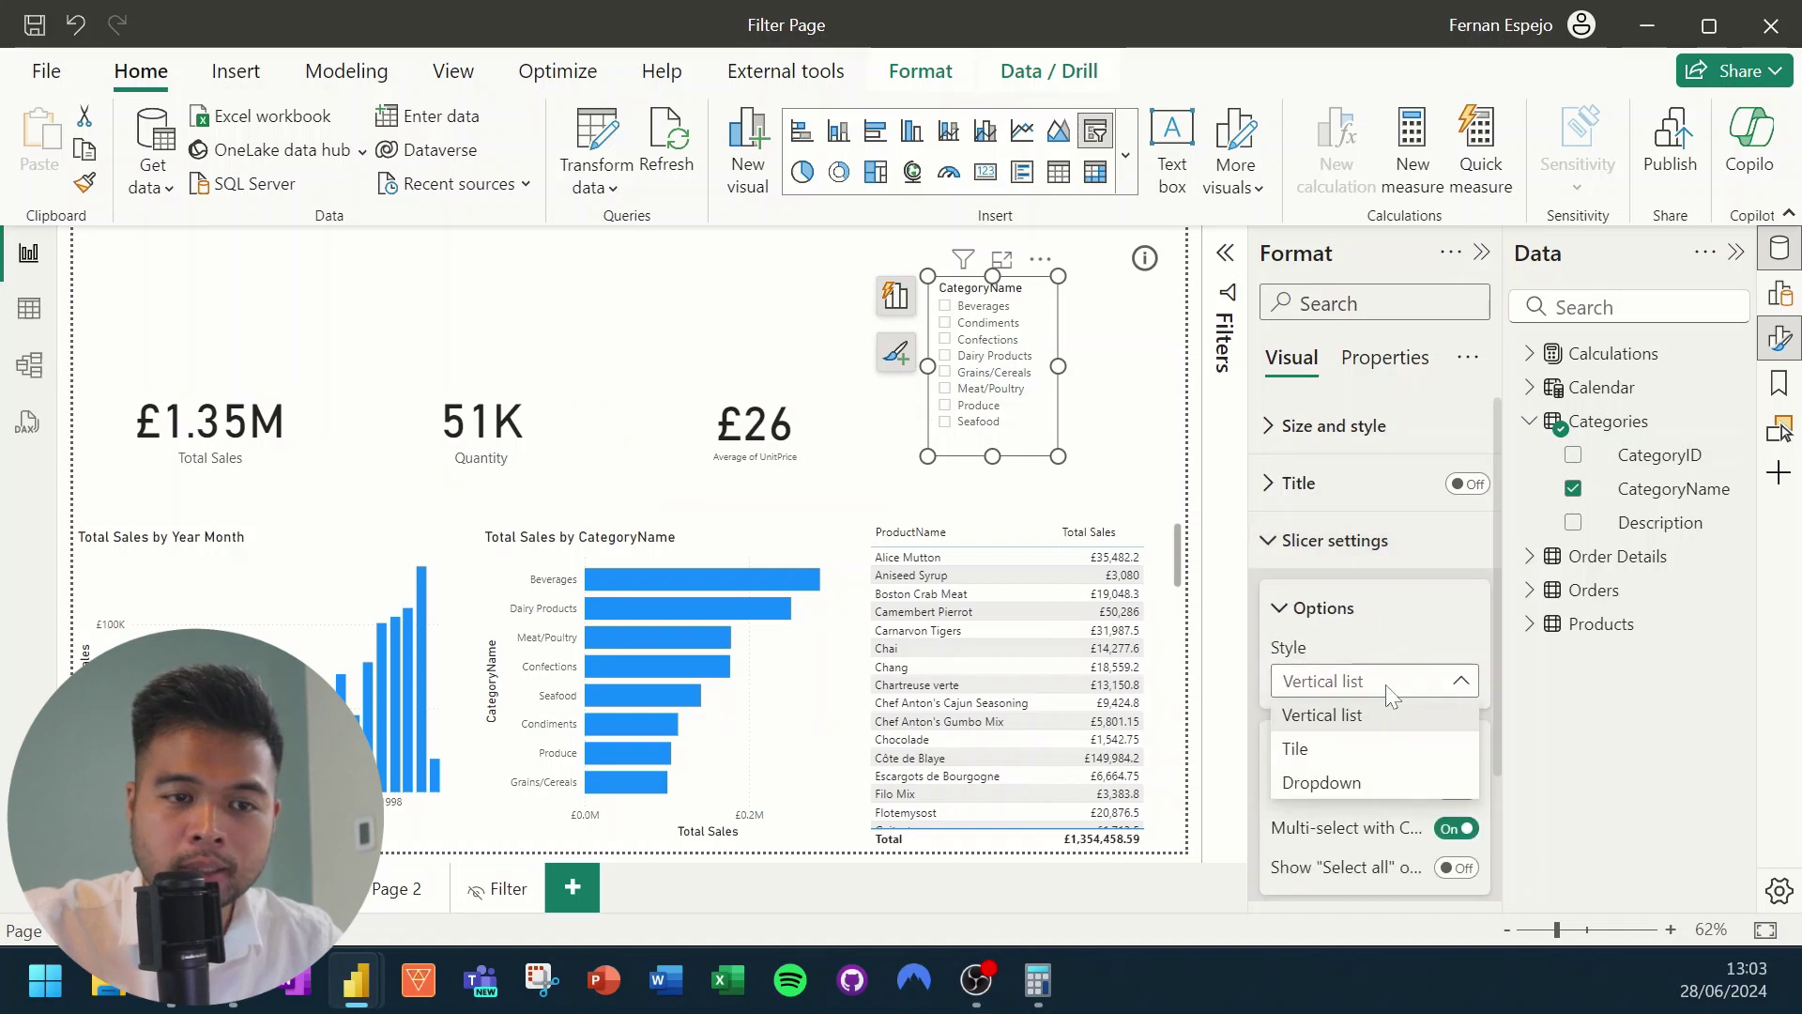
left_click(1351, 787)
left_click_drag(993, 456, 981, 258)
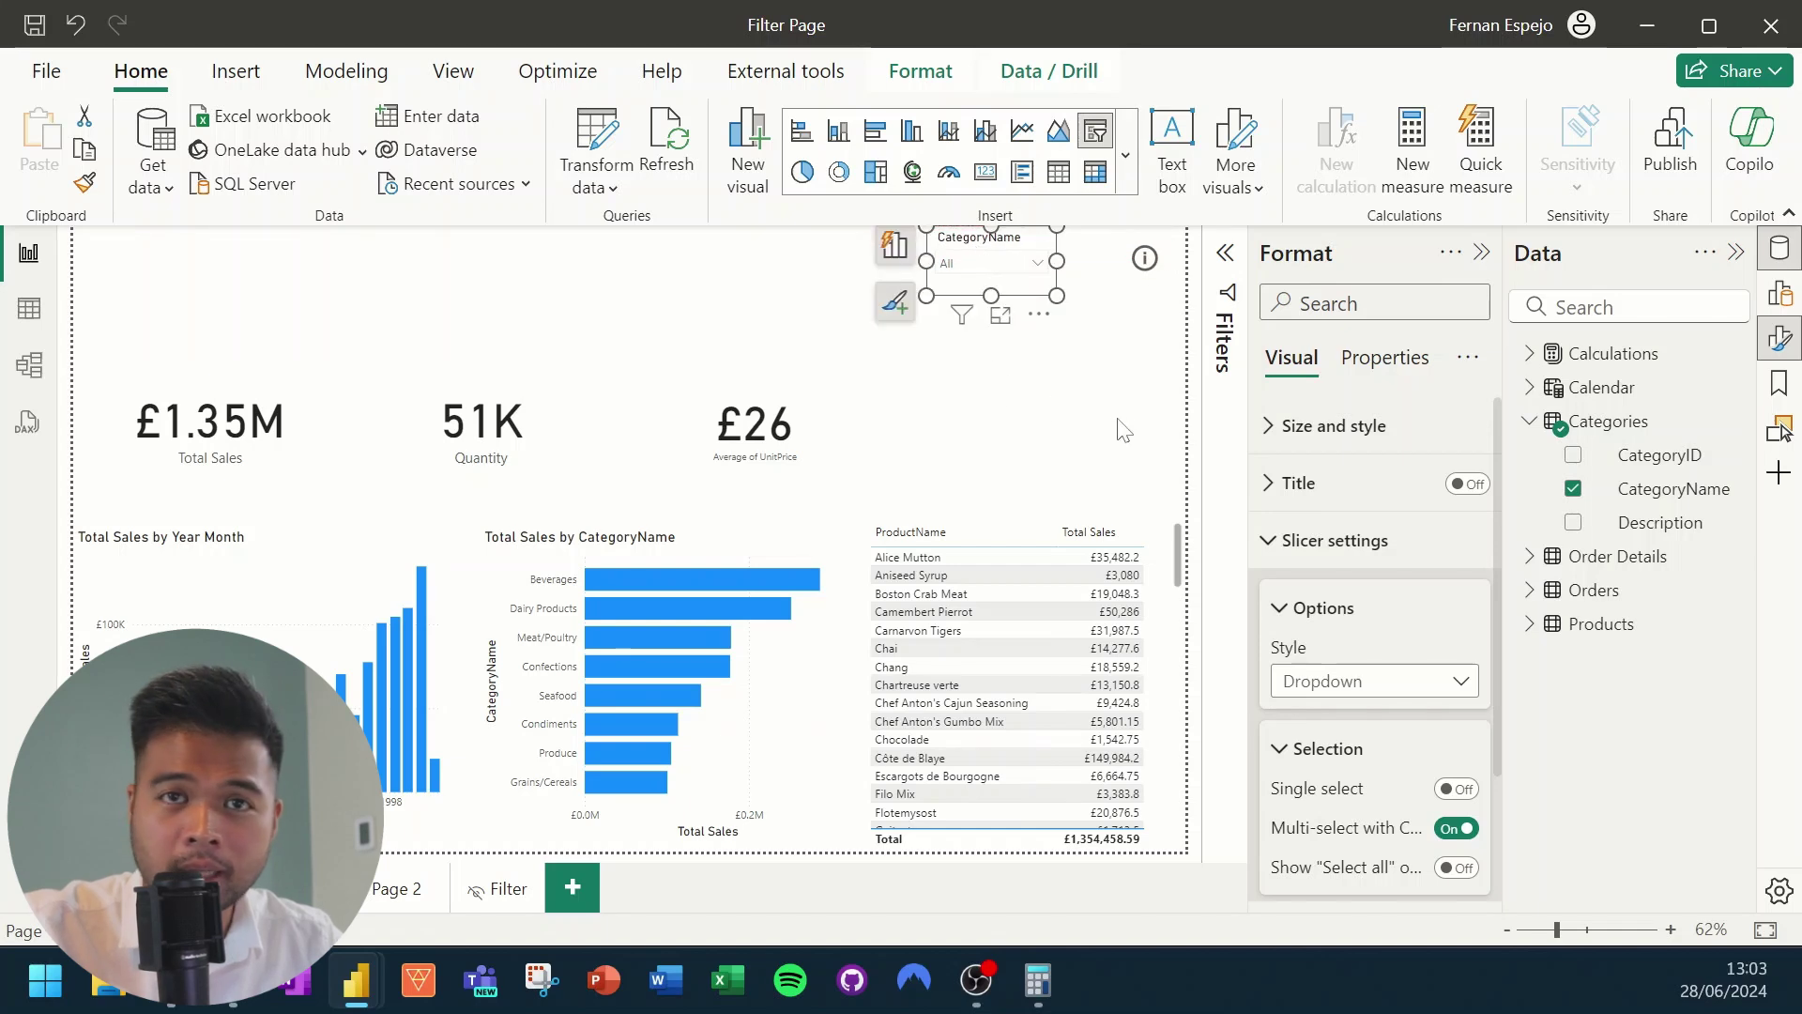
left_click(1147, 363)
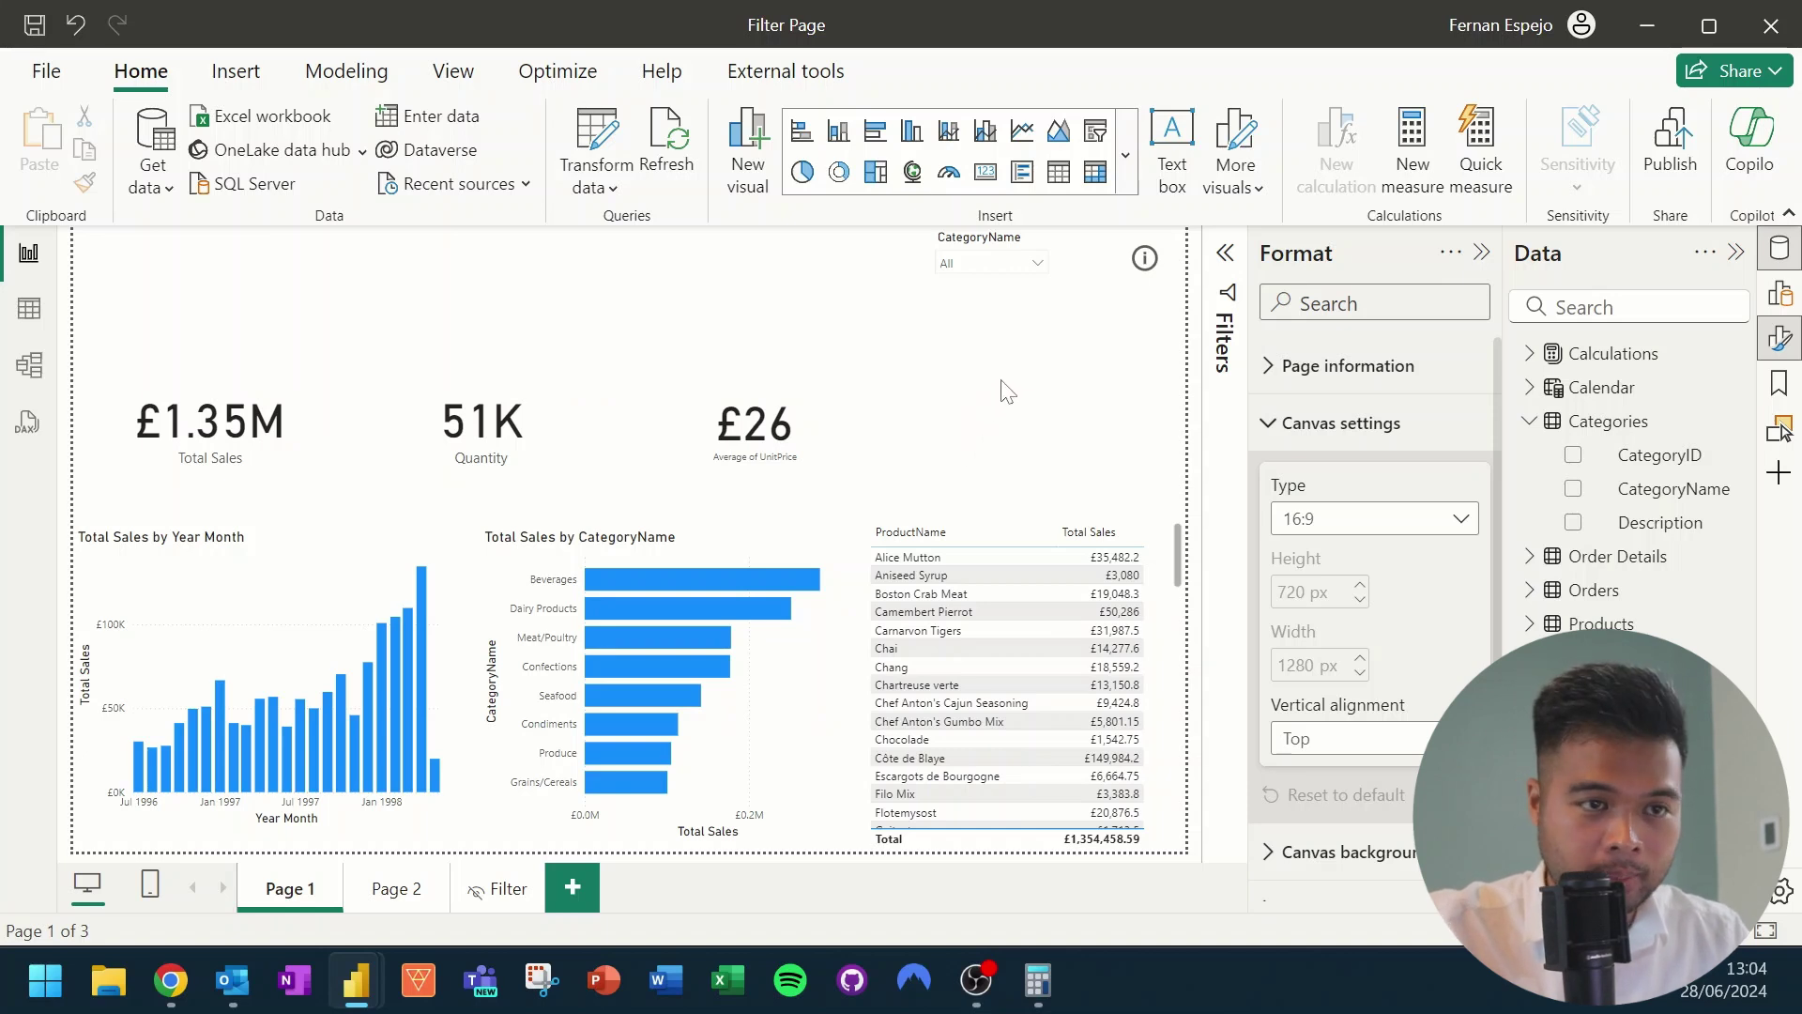
left_click(1147, 274, "ctrl")
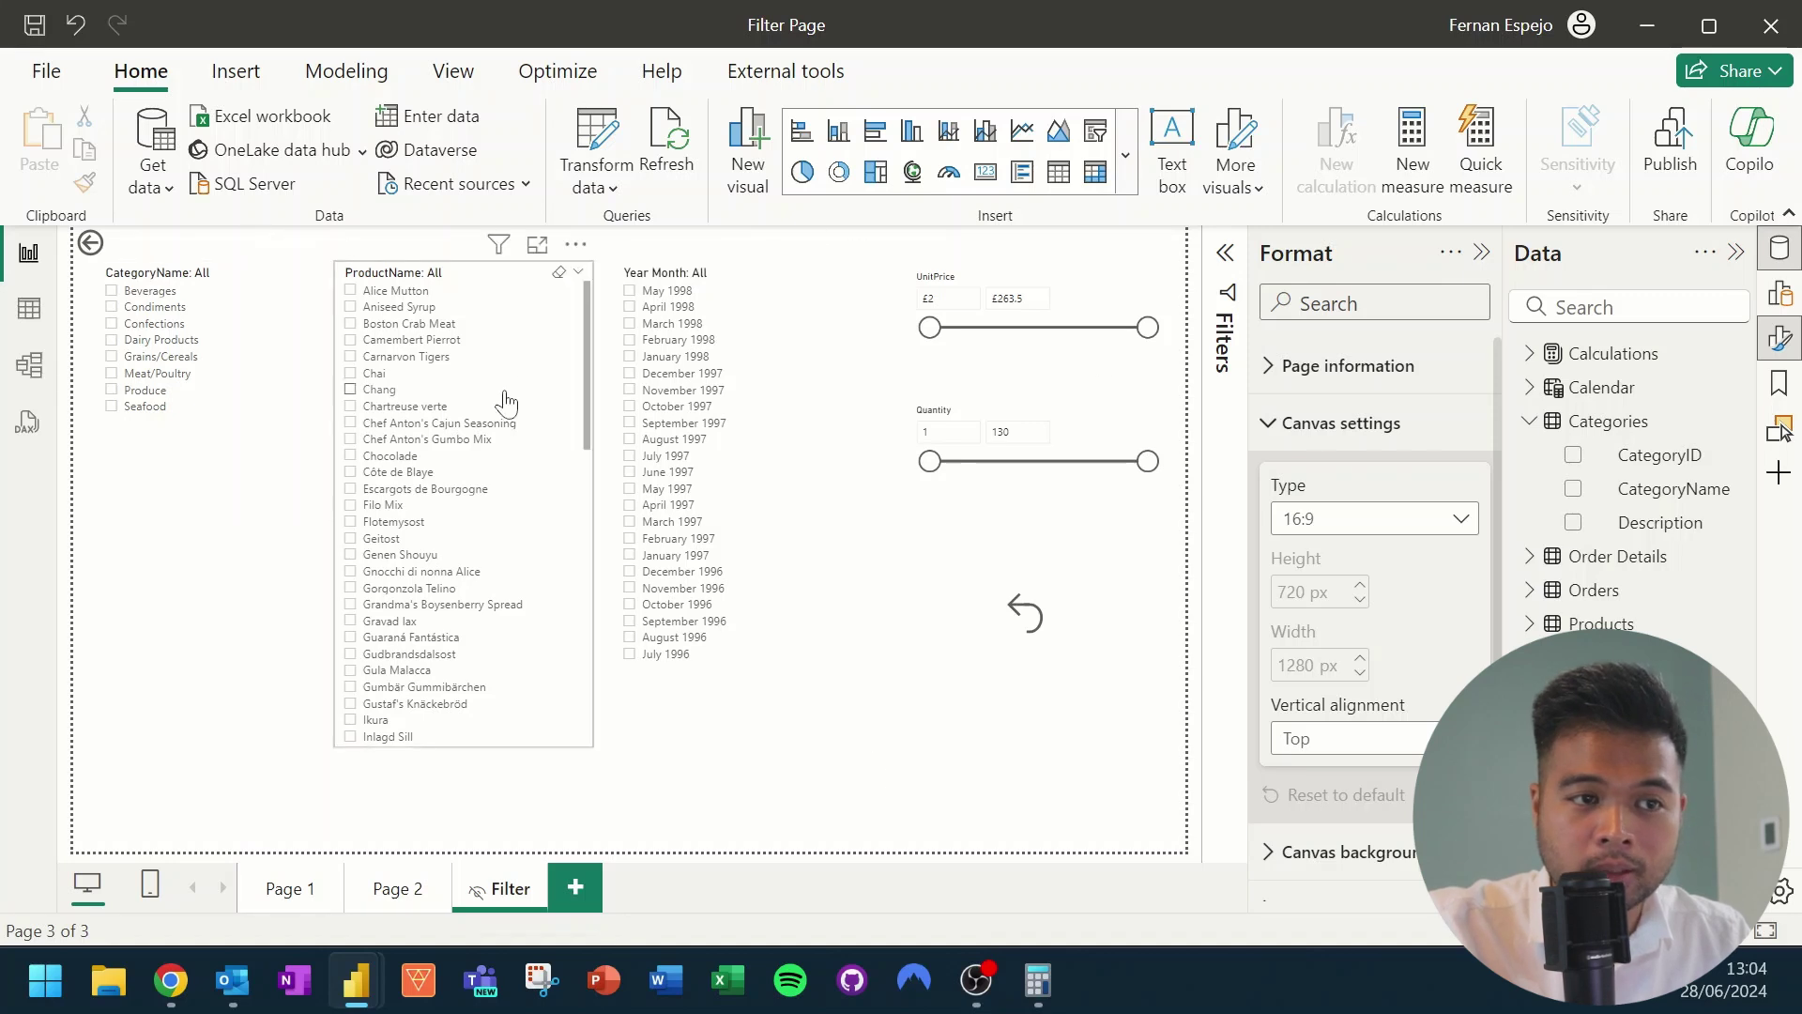
left_click(104, 247, "ctrl")
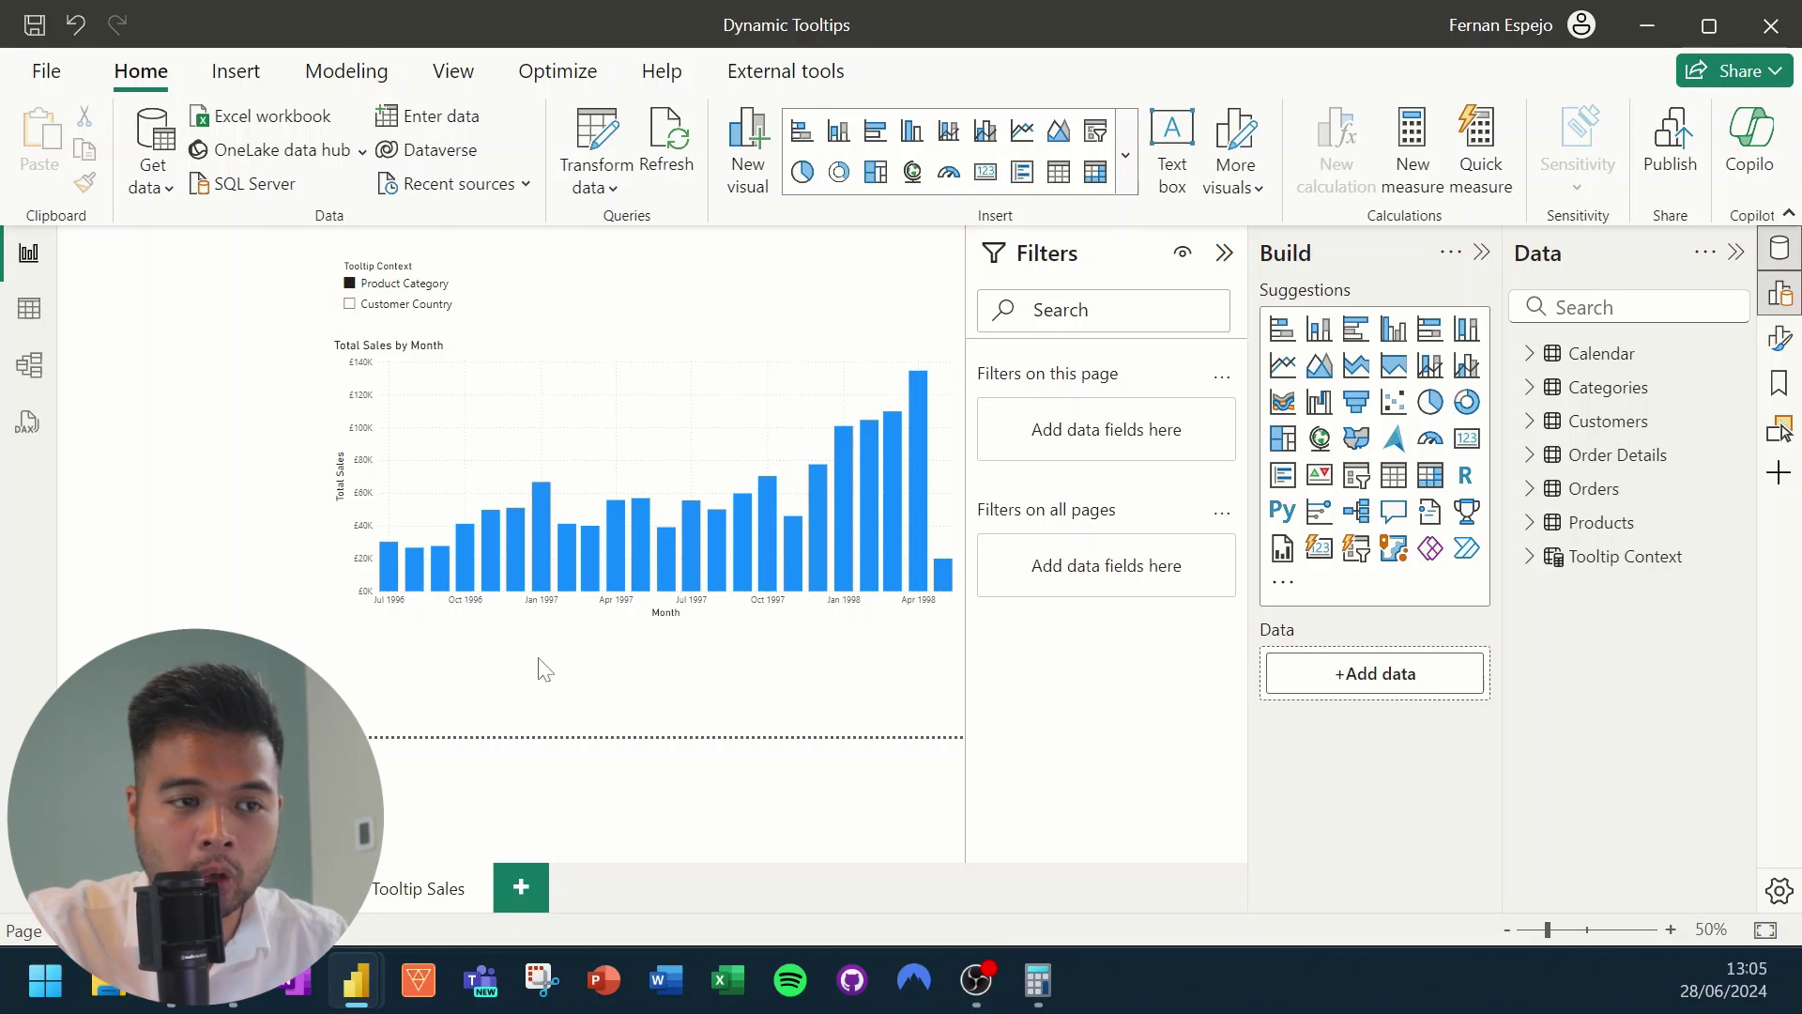
View the Jan 1997 bar's tooltip showing sales broken down by product category.
mouse_move(544, 579)
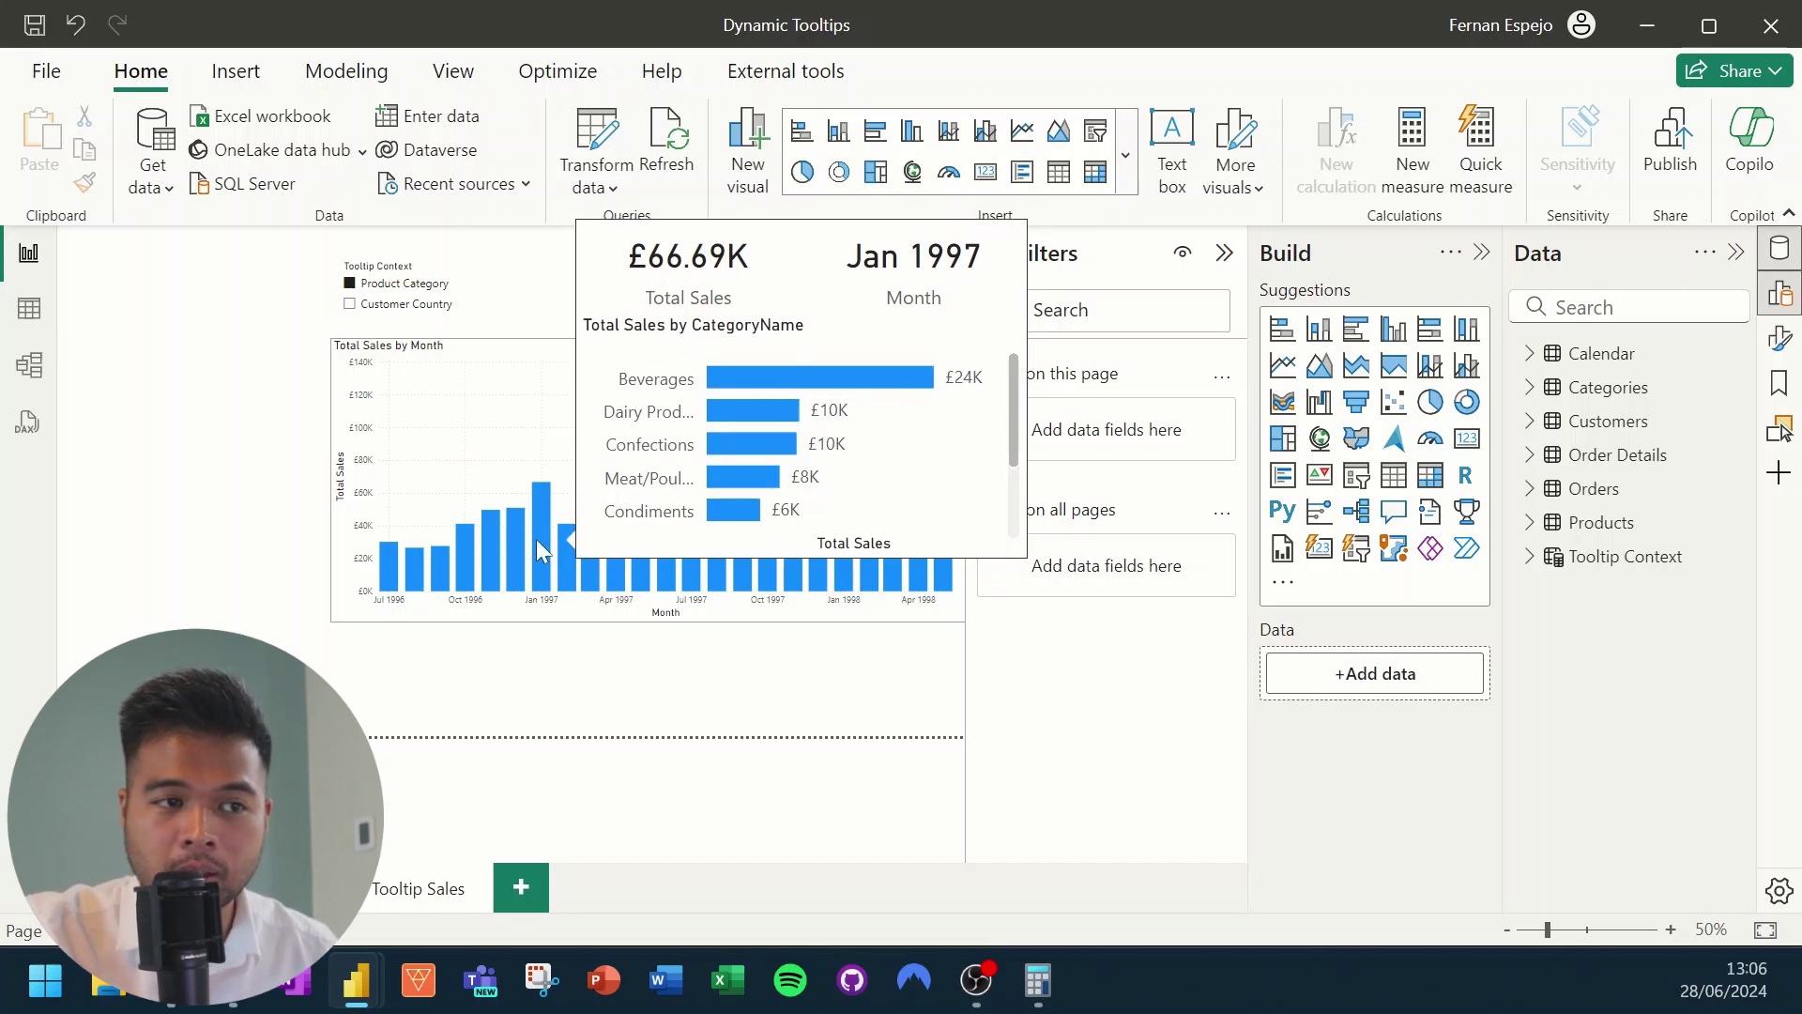
Switch Tooltip Context to Customer Country and view the Jan 1997 tooltip by country.
left_click(416, 306)
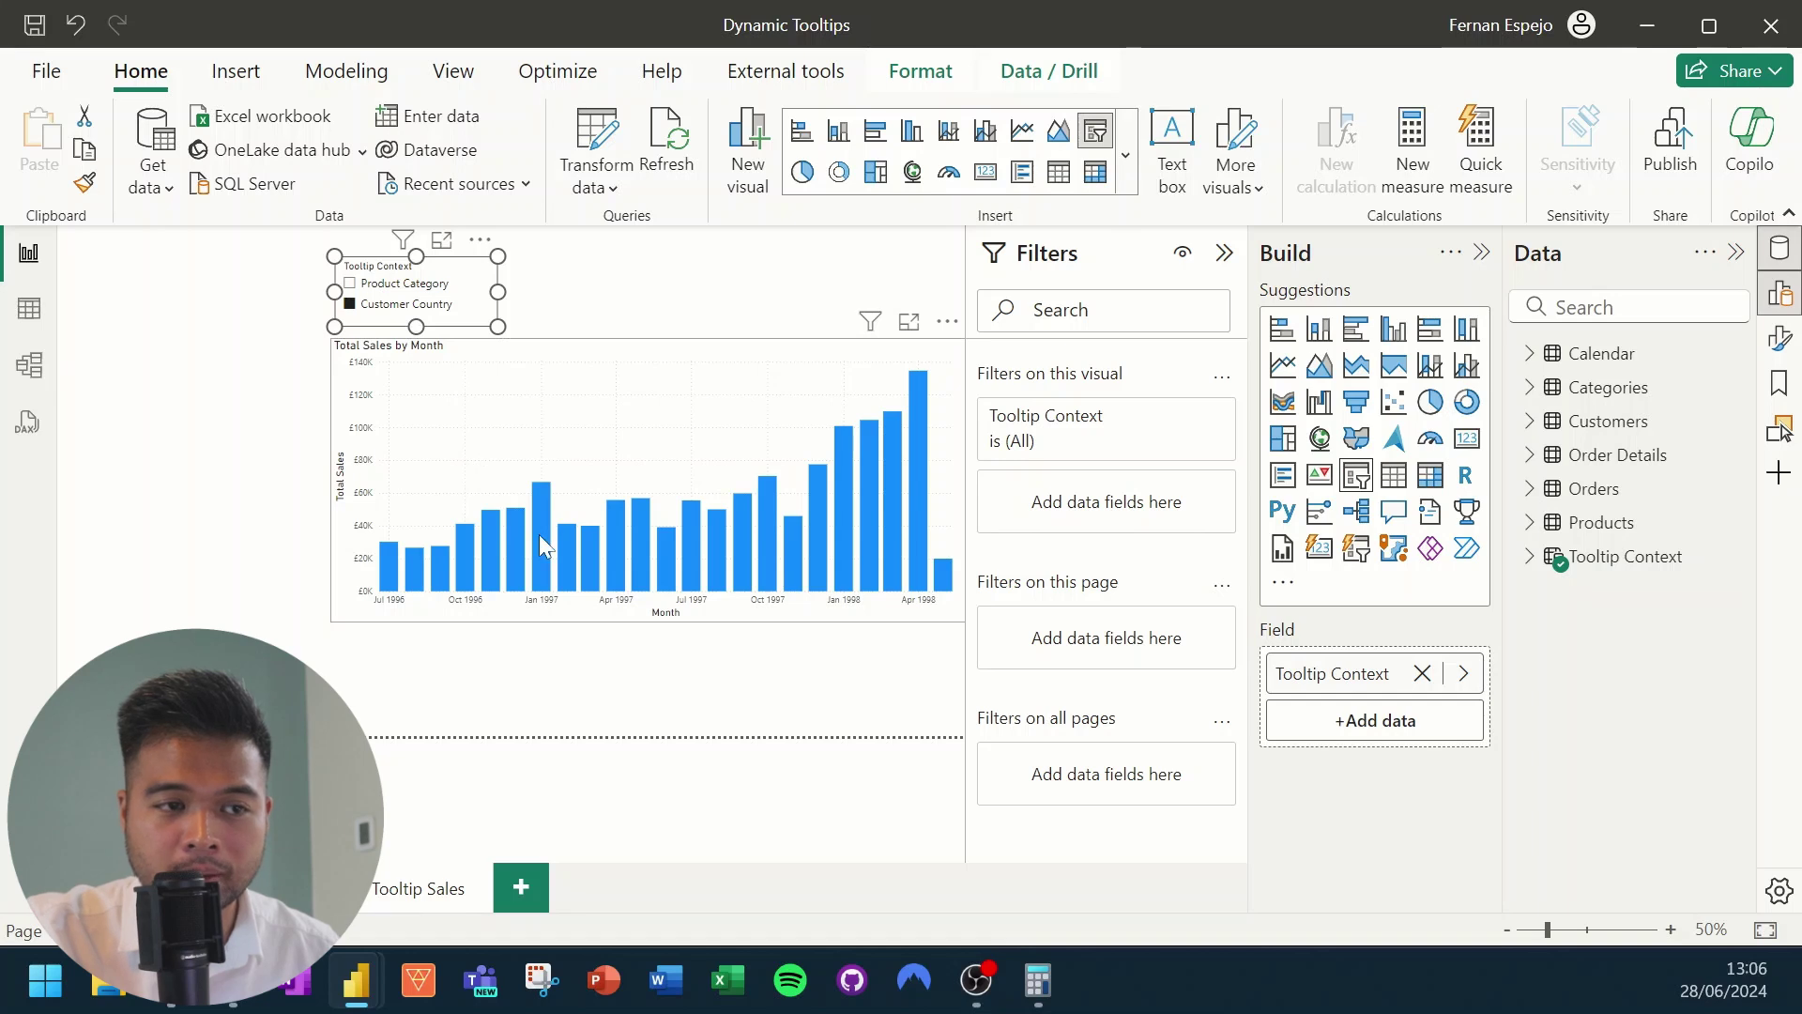
mouse_move(540, 539)
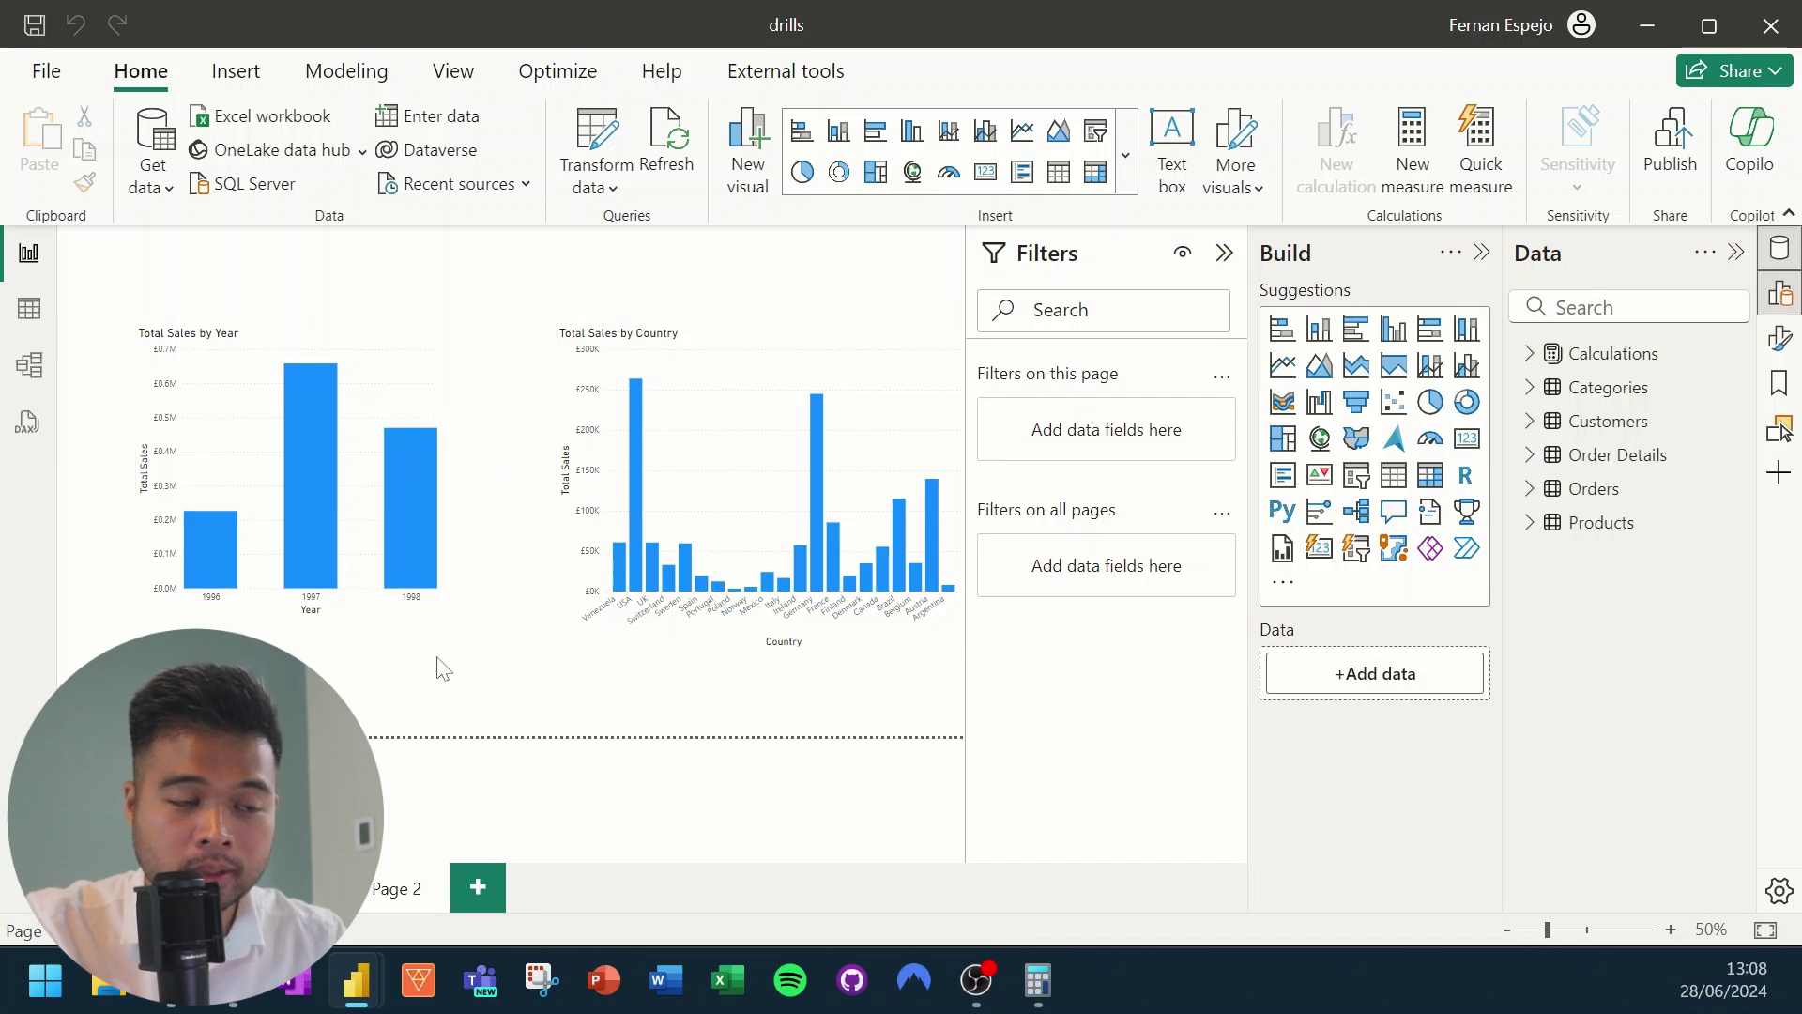
Drill through from the 1998 sales bar to Page 2.
right_click(413, 474)
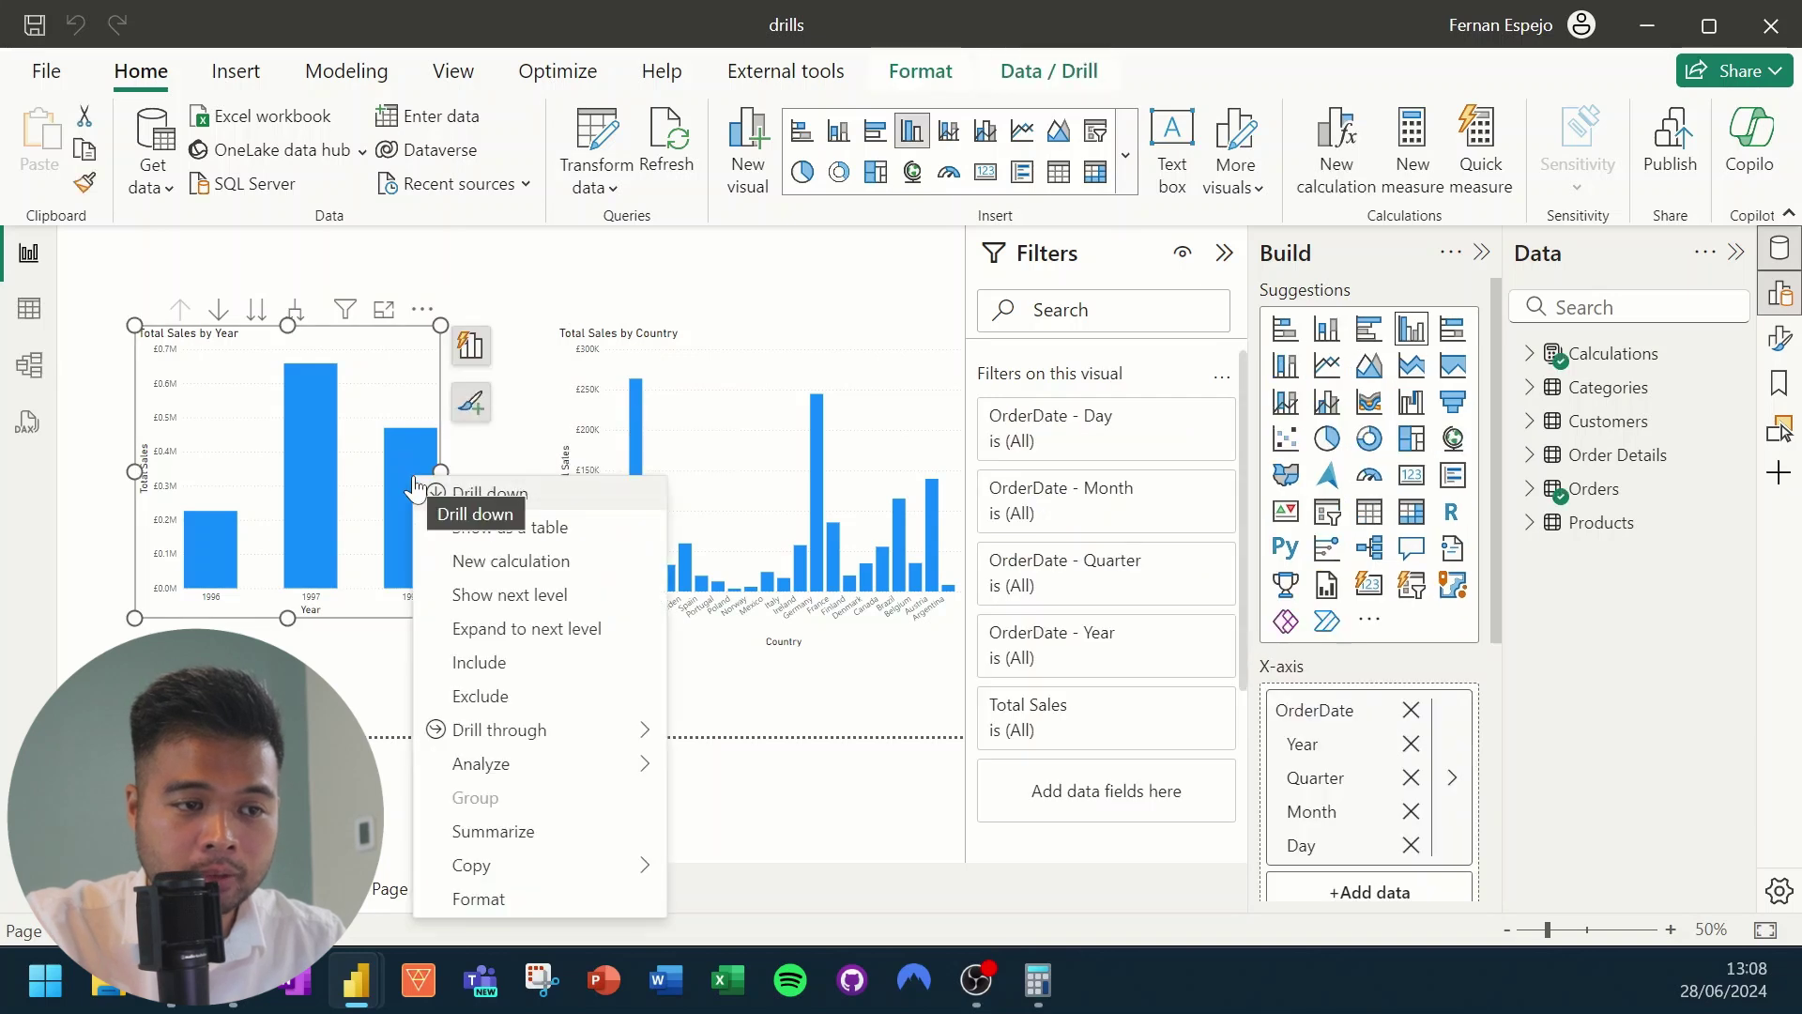
mouse_move(574, 746)
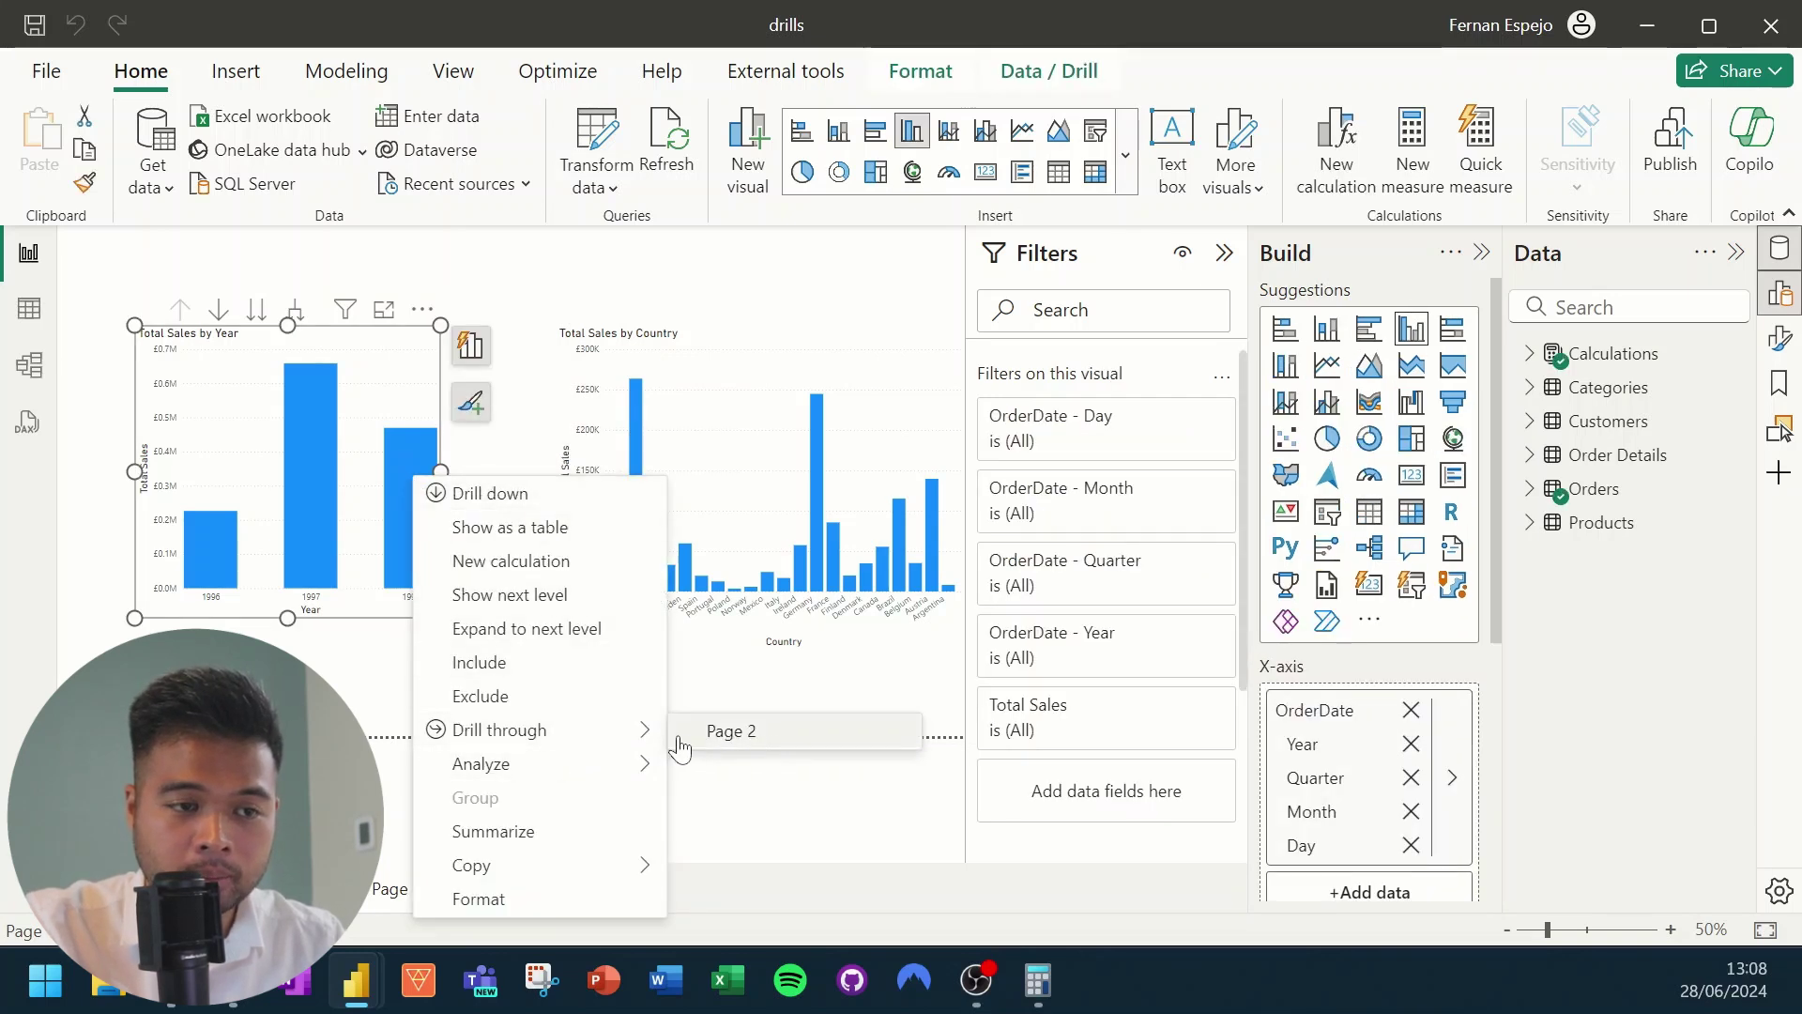
left_click(768, 741)
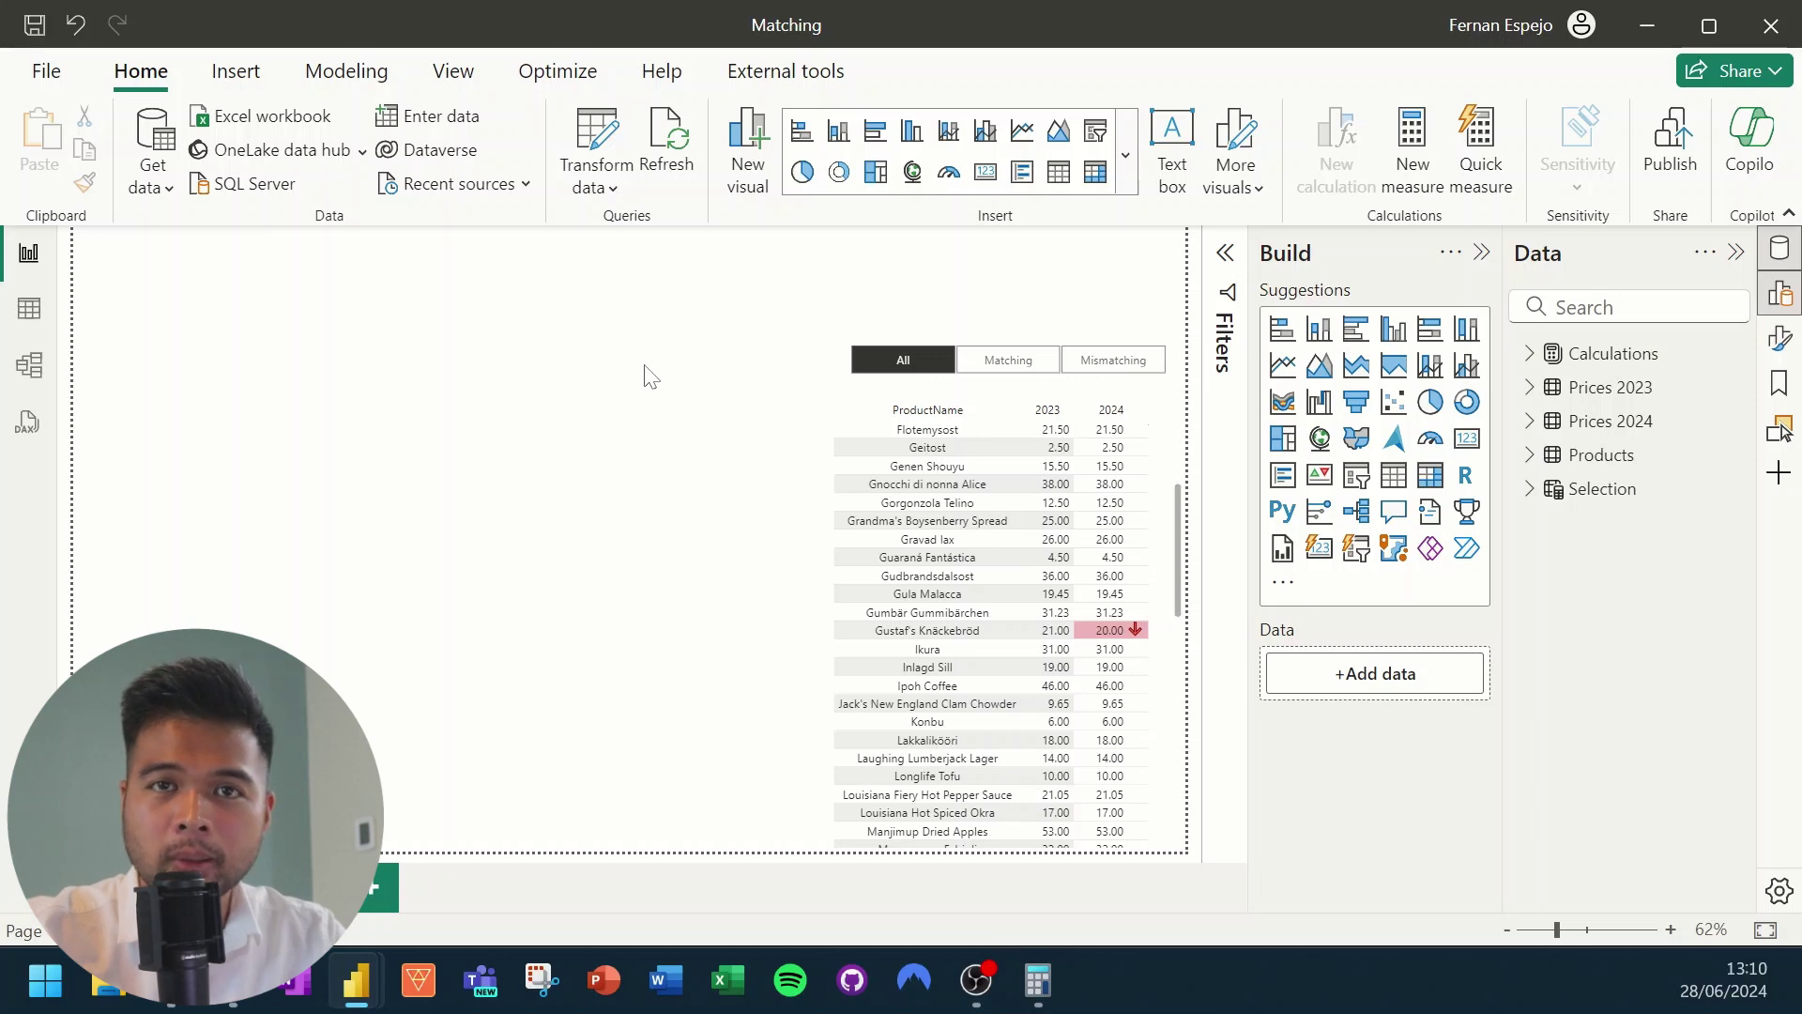
scroll(915, 625, "up", 5)
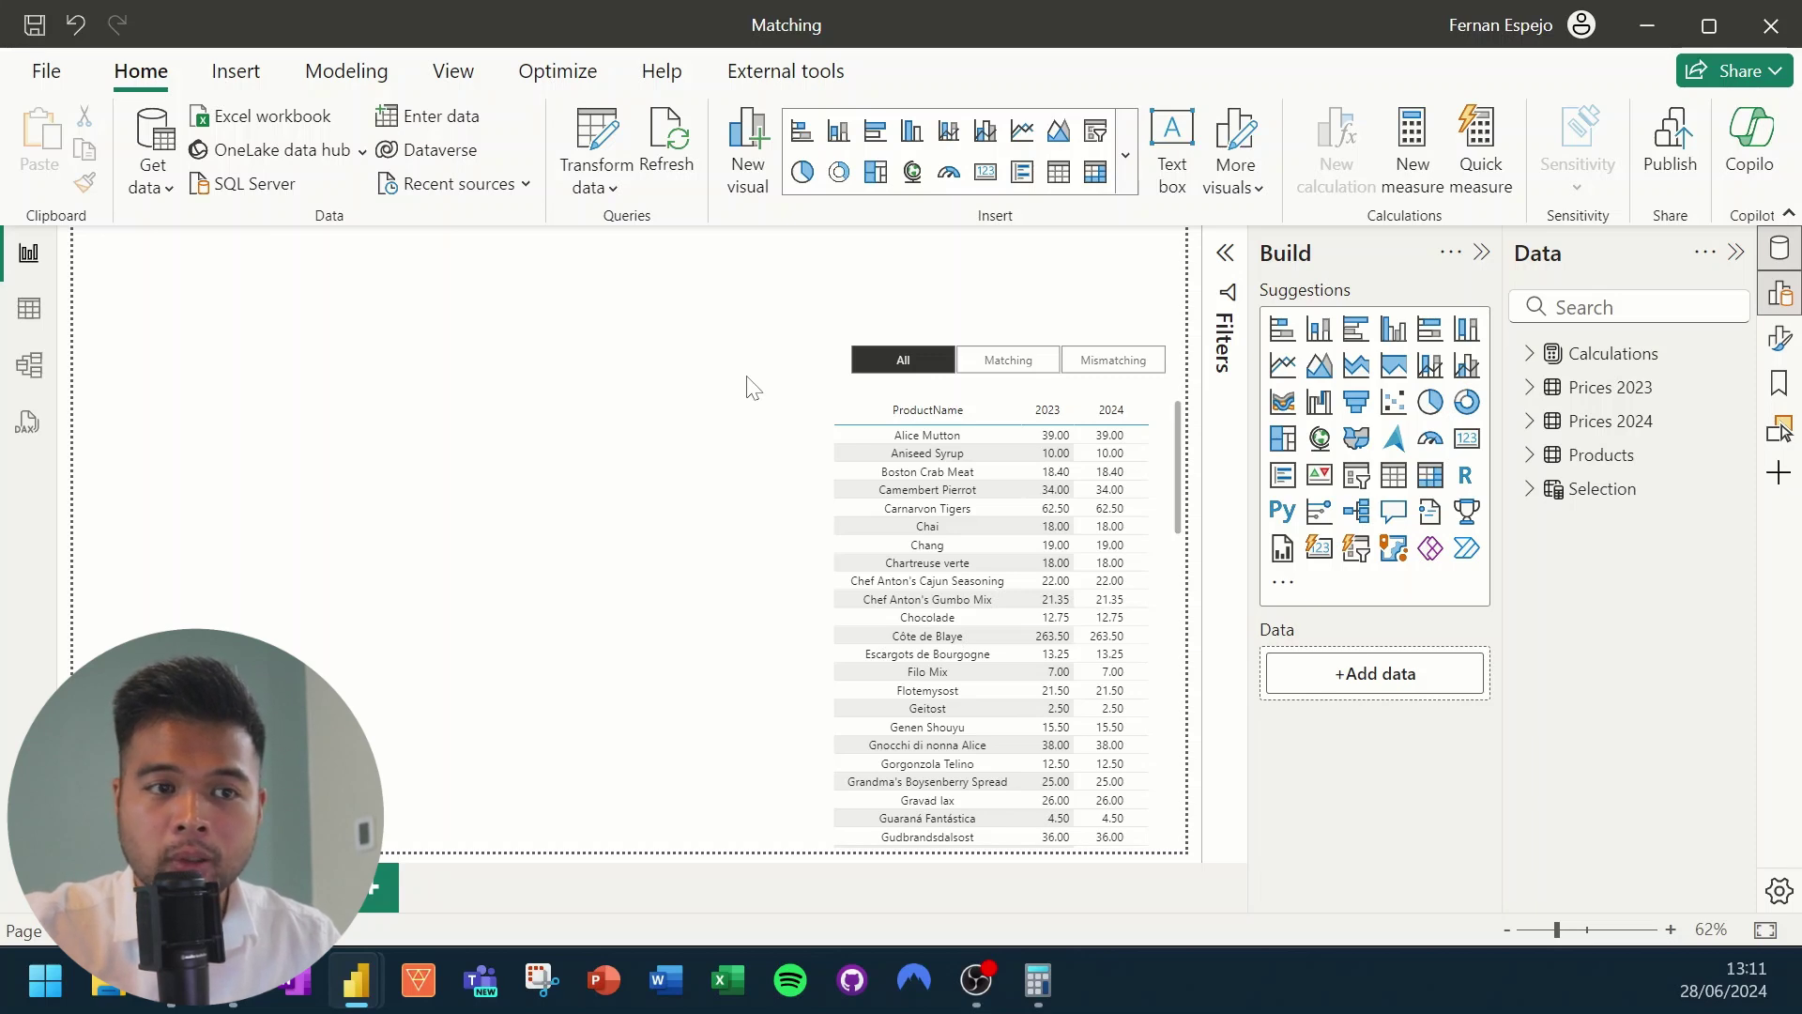
scroll(1173, 490, "down", 3)
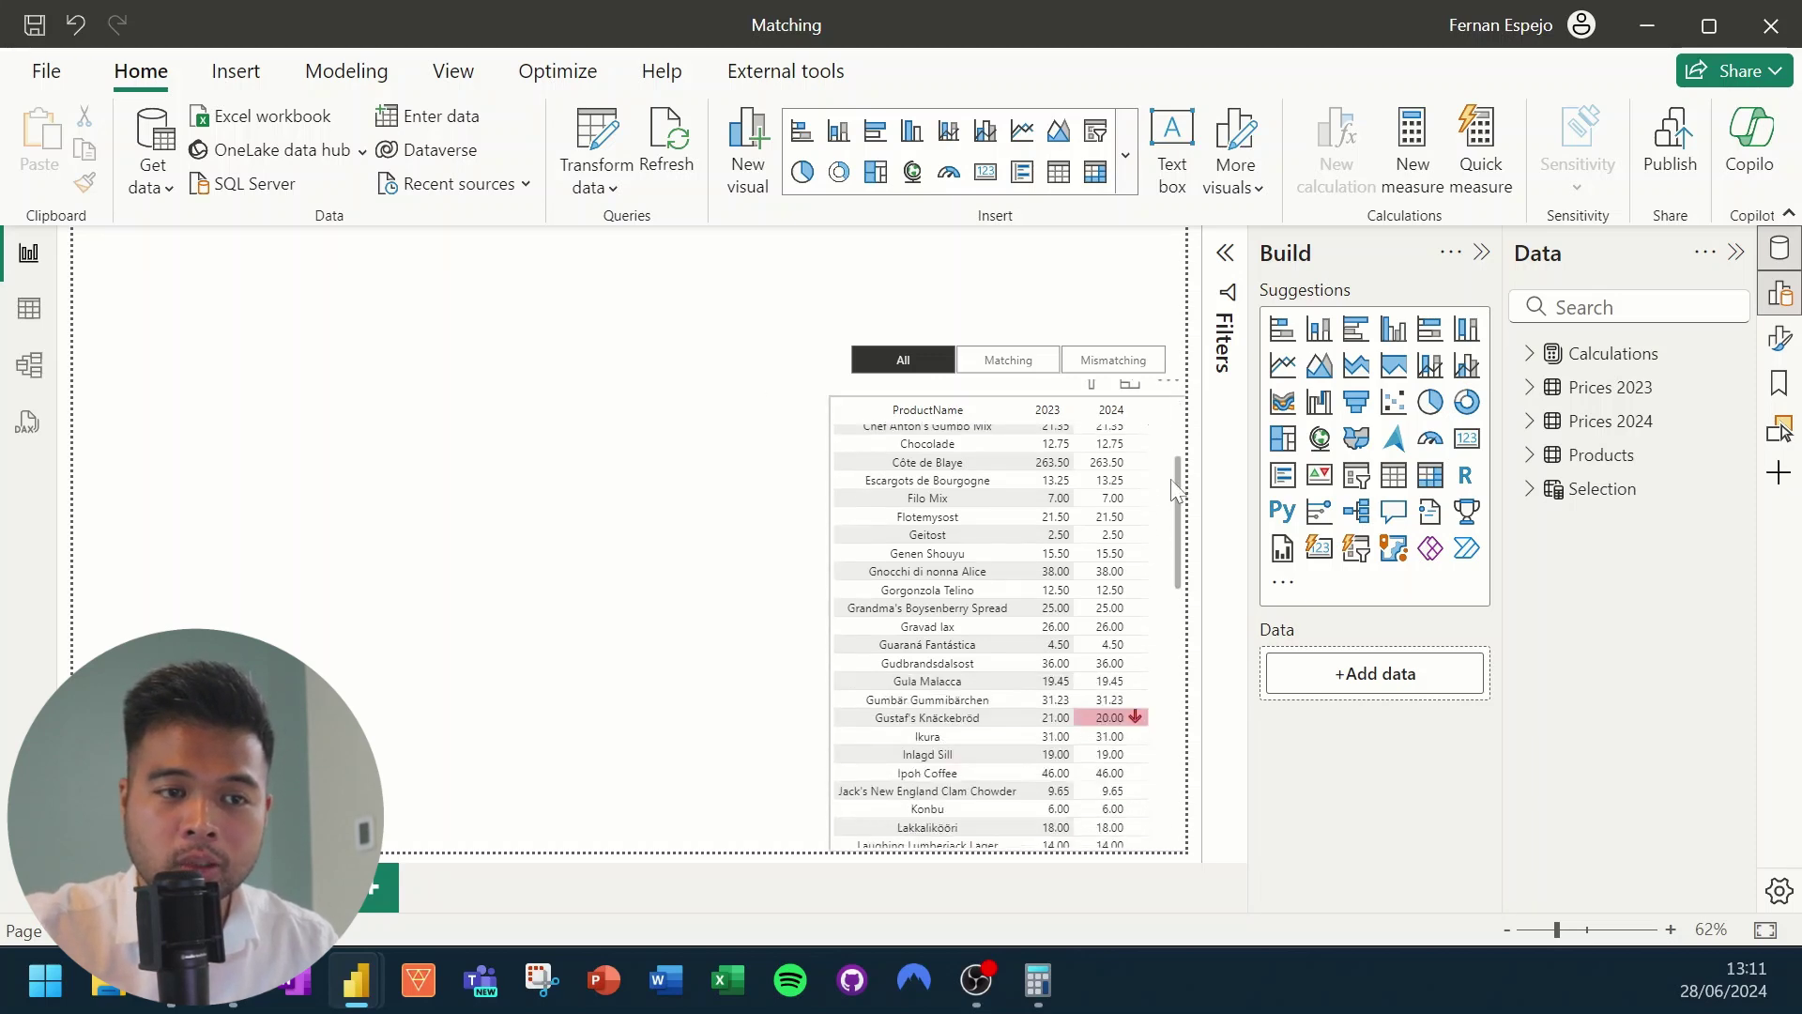
scroll(1173, 490, "down", 2)
scroll(1175, 494, "down", 3)
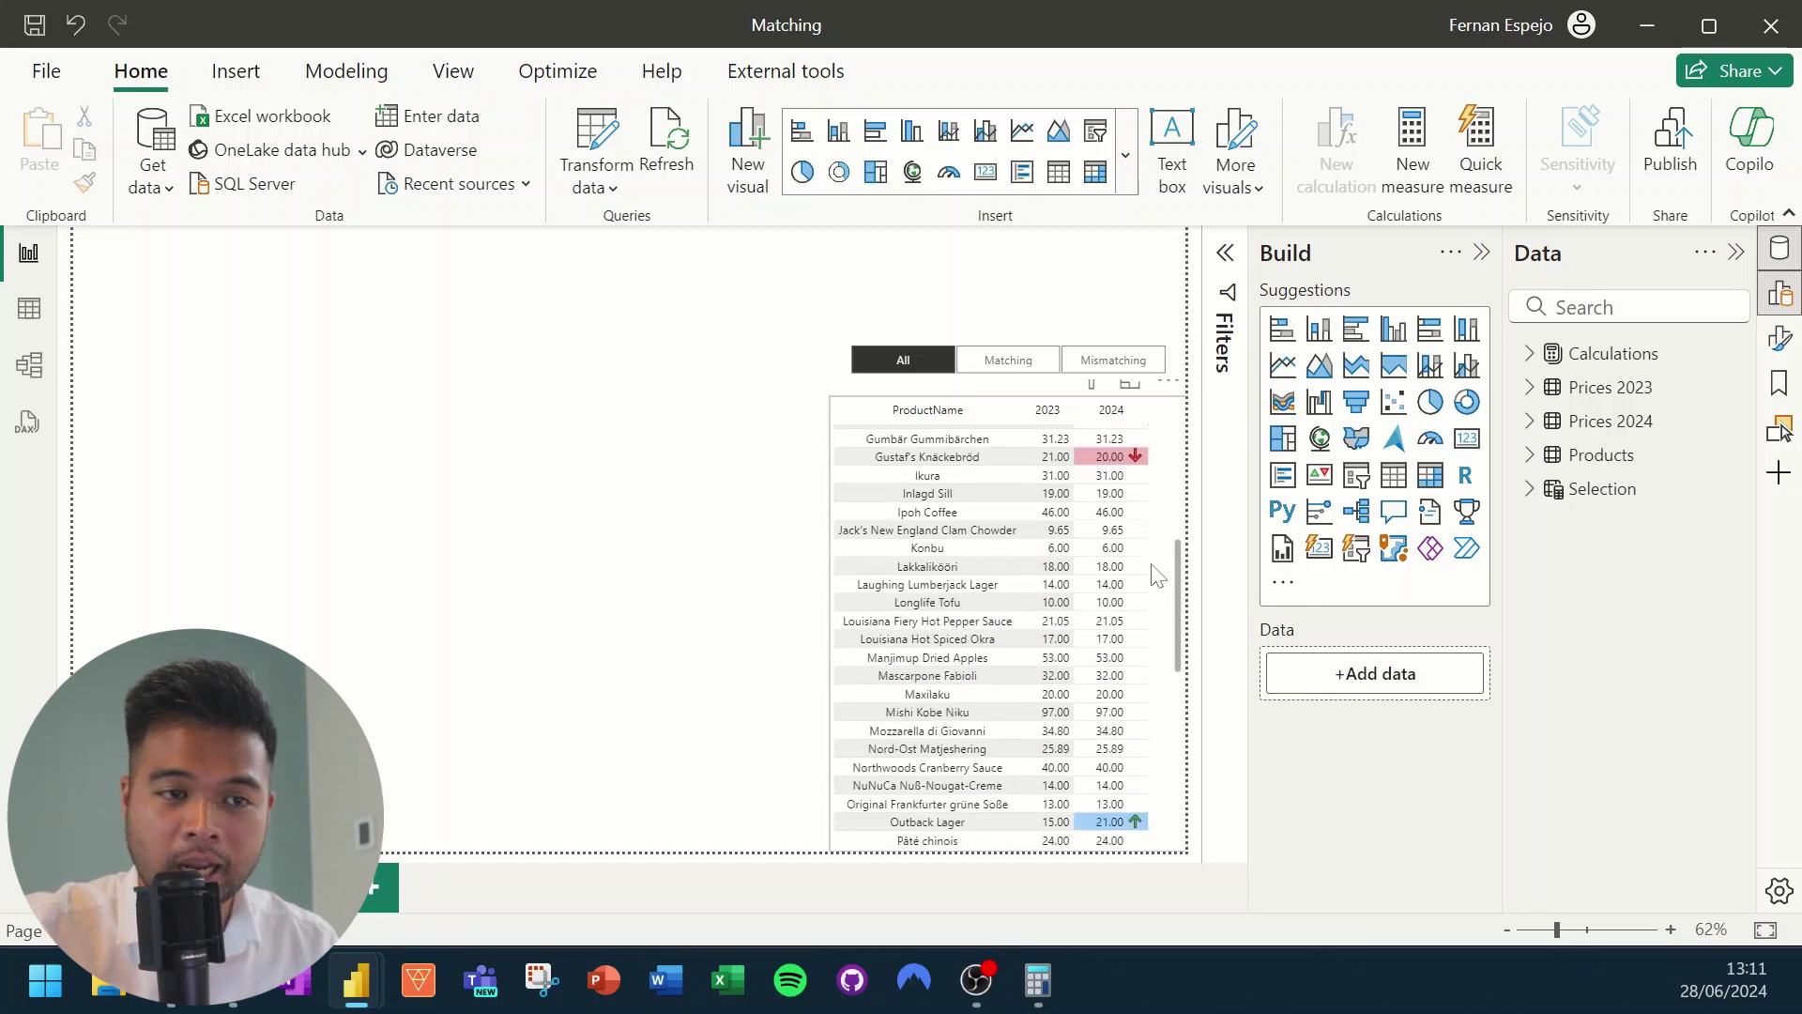
scroll(1164, 601, "down", 2)
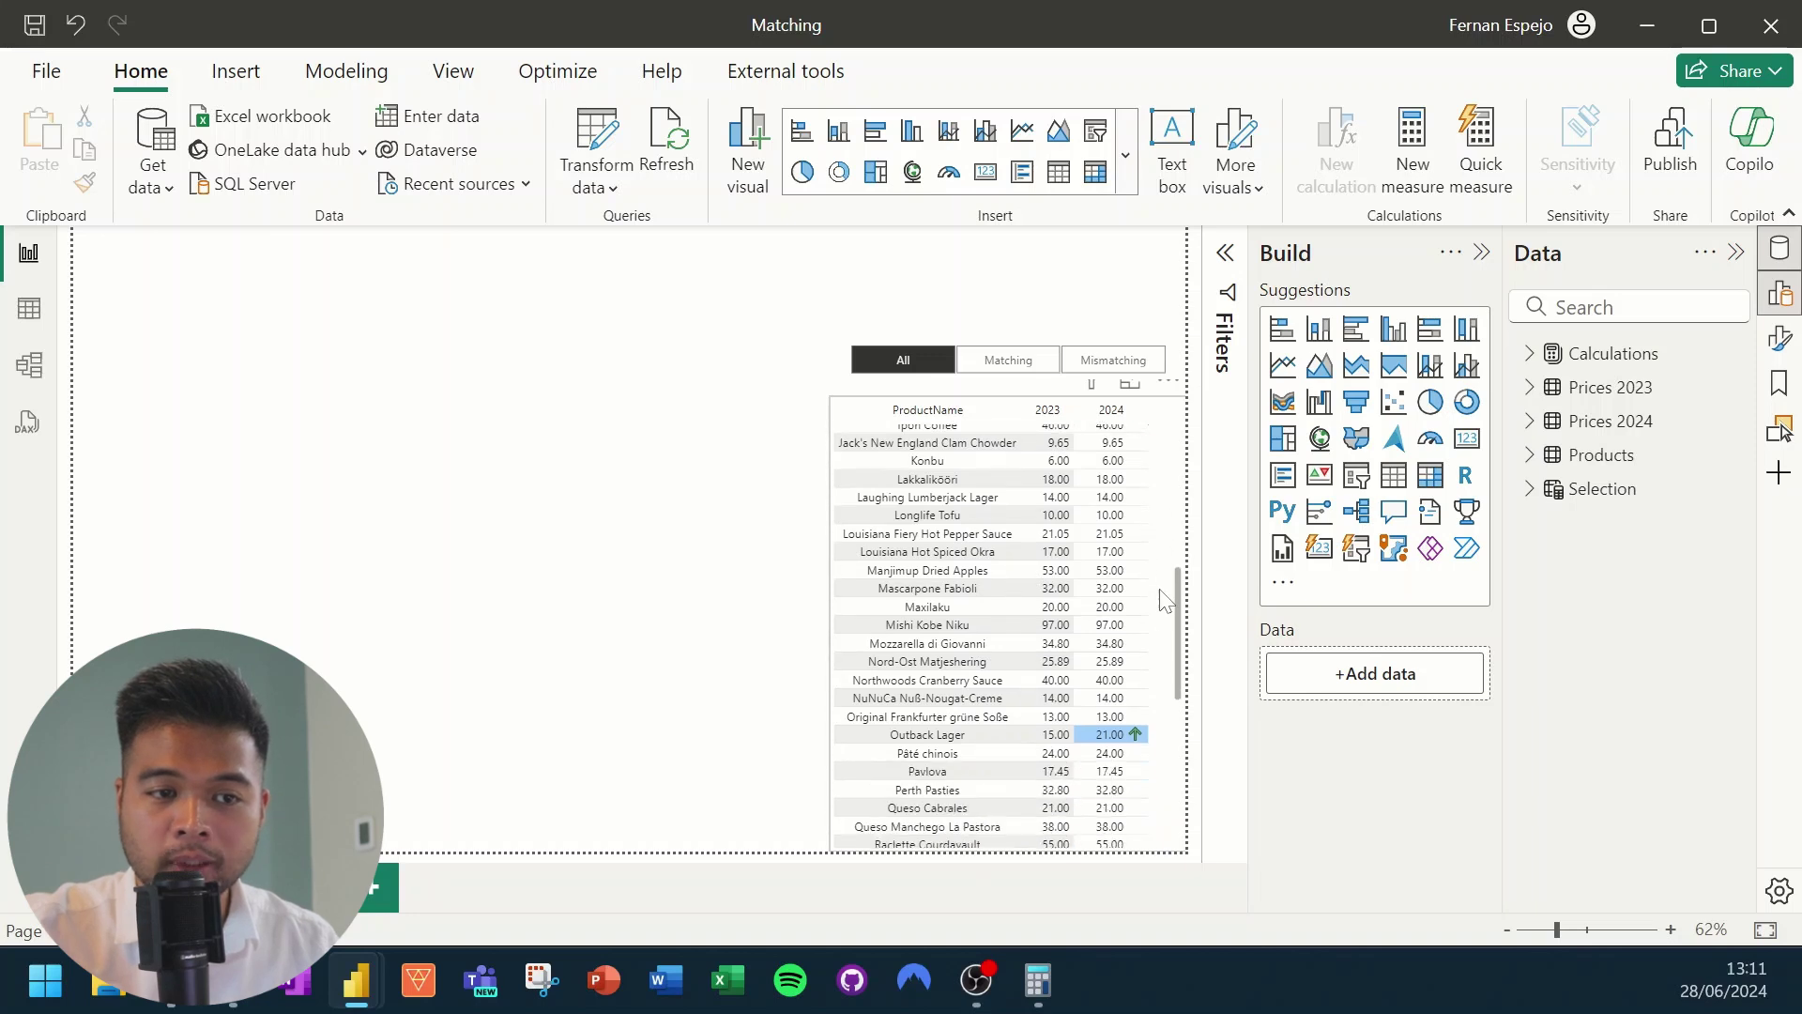
scroll(1165, 601, "up", 2)
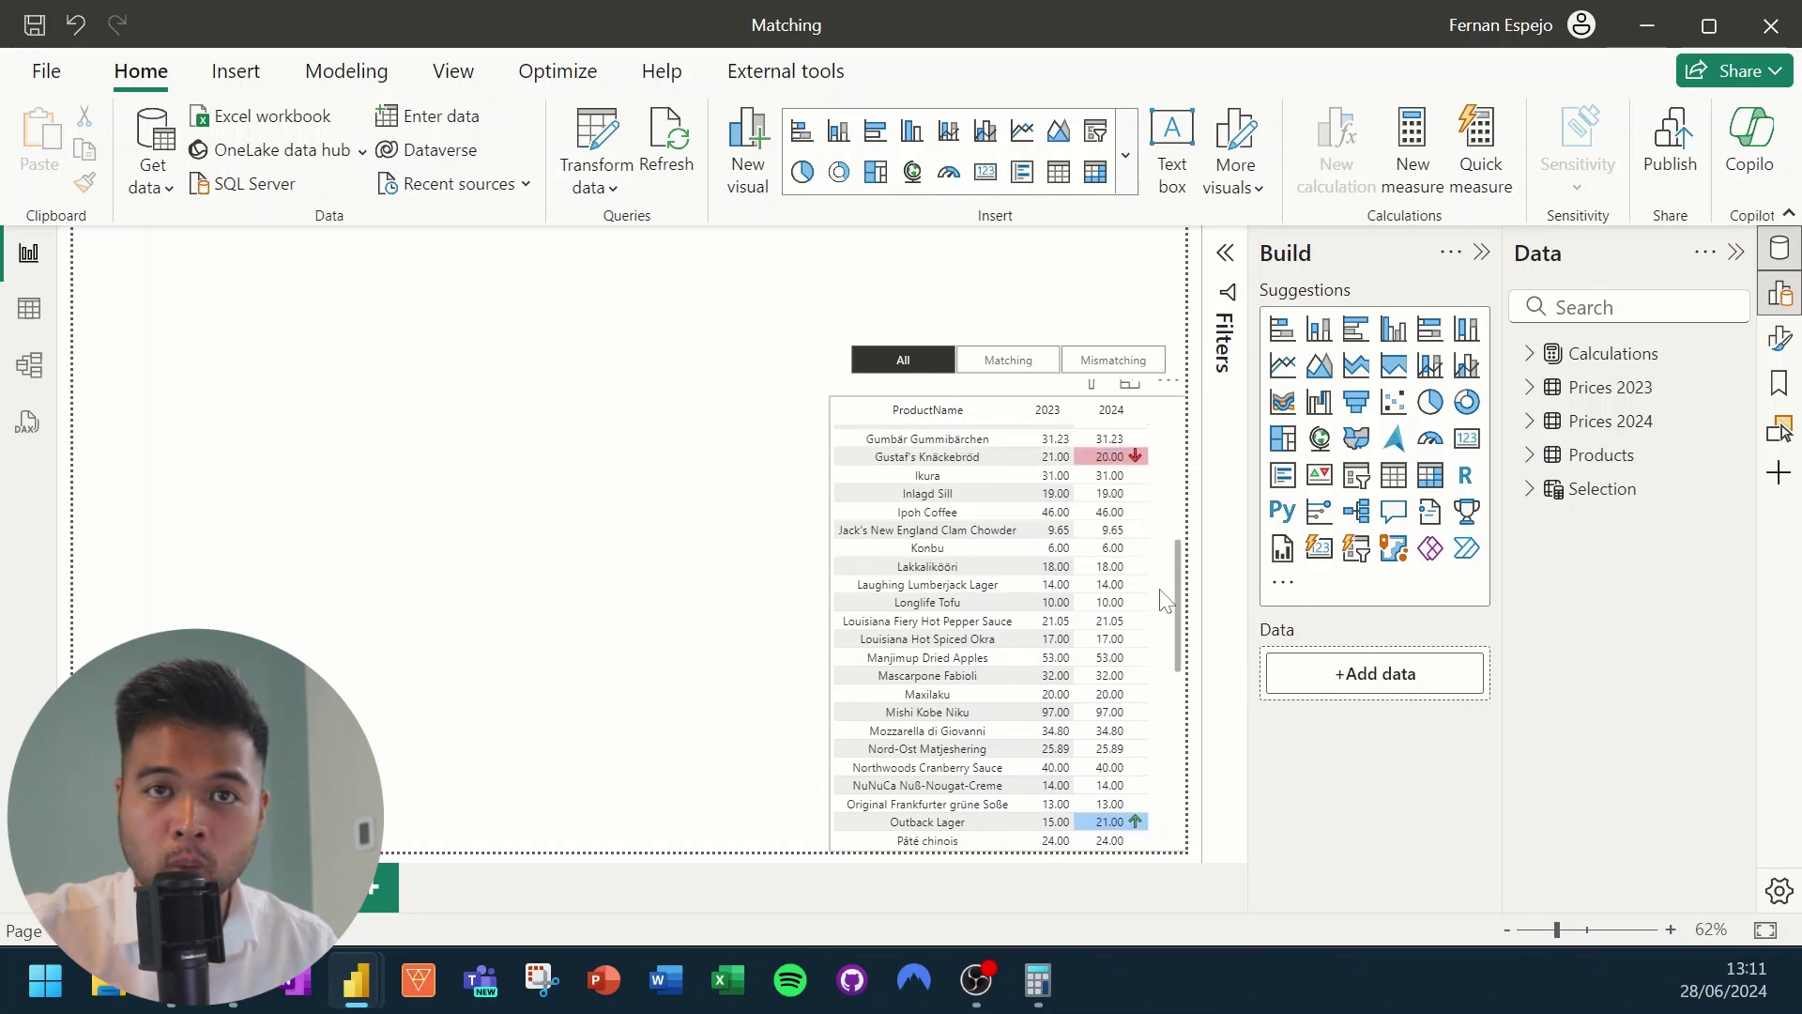
scroll(1164, 601, "down", 8)
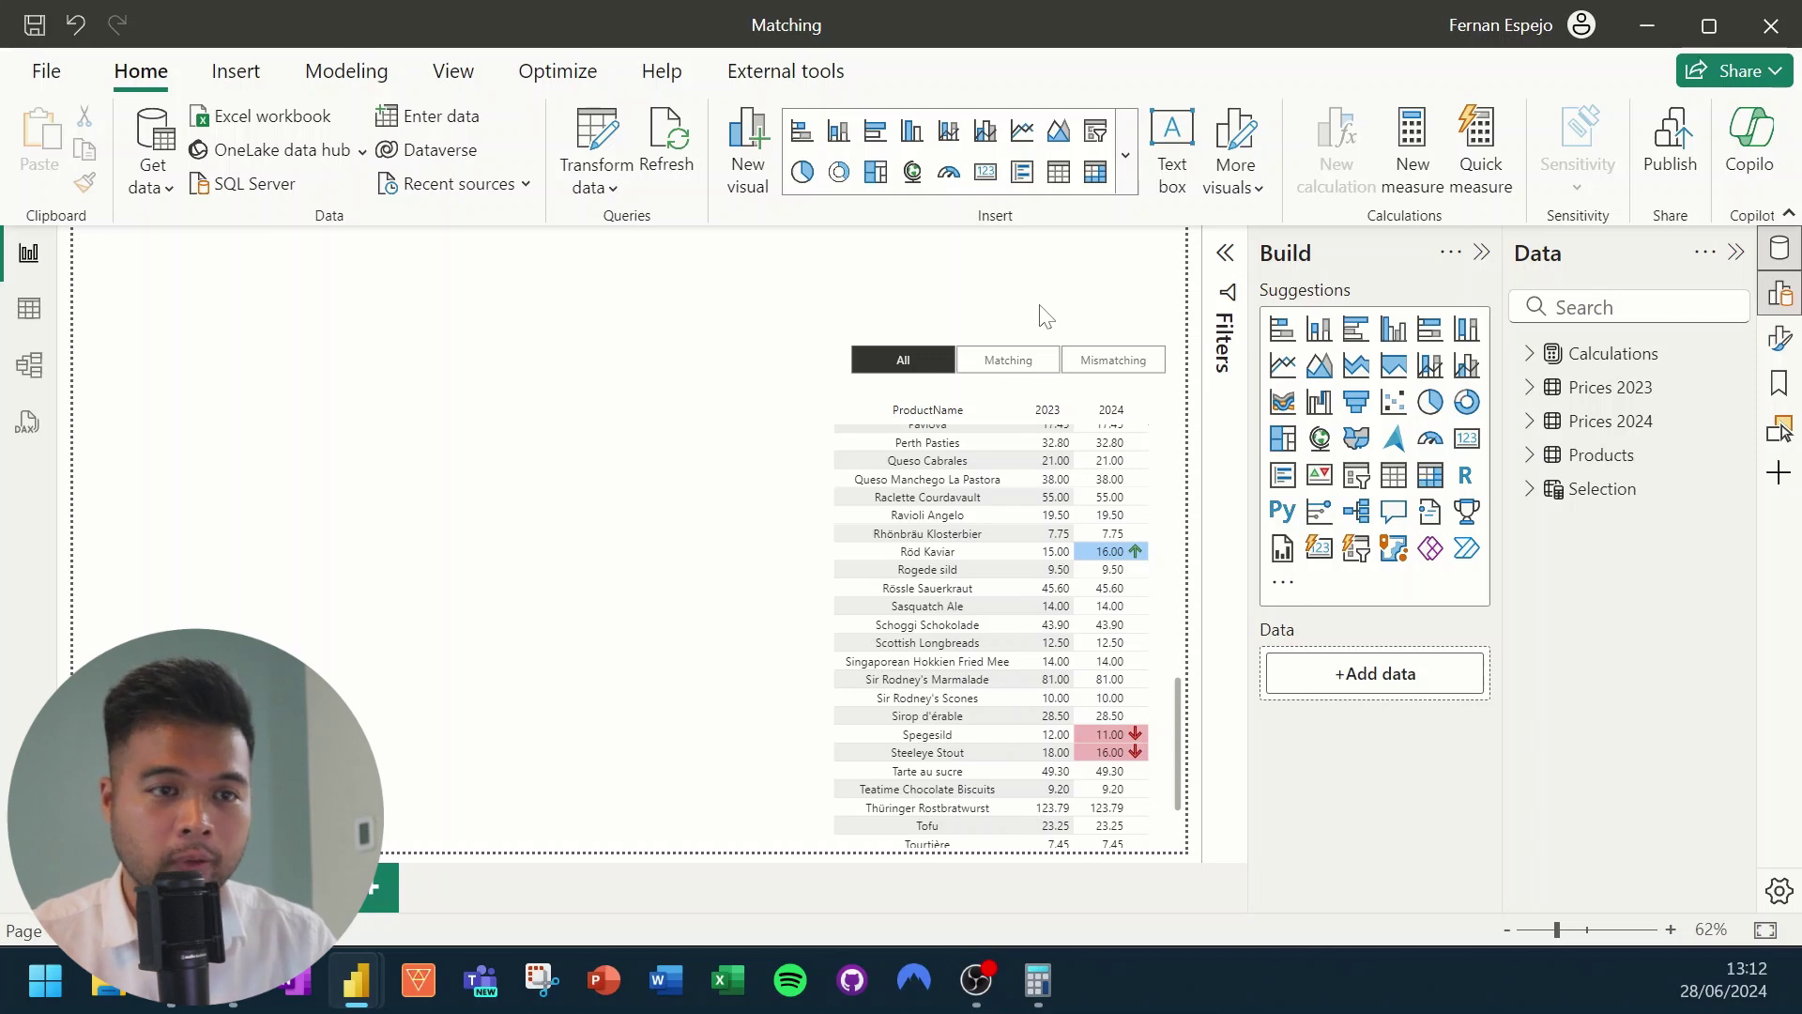
Filter the price table to Matching, then to Mismatching to list the five changed-price products.
left_click(1006, 364)
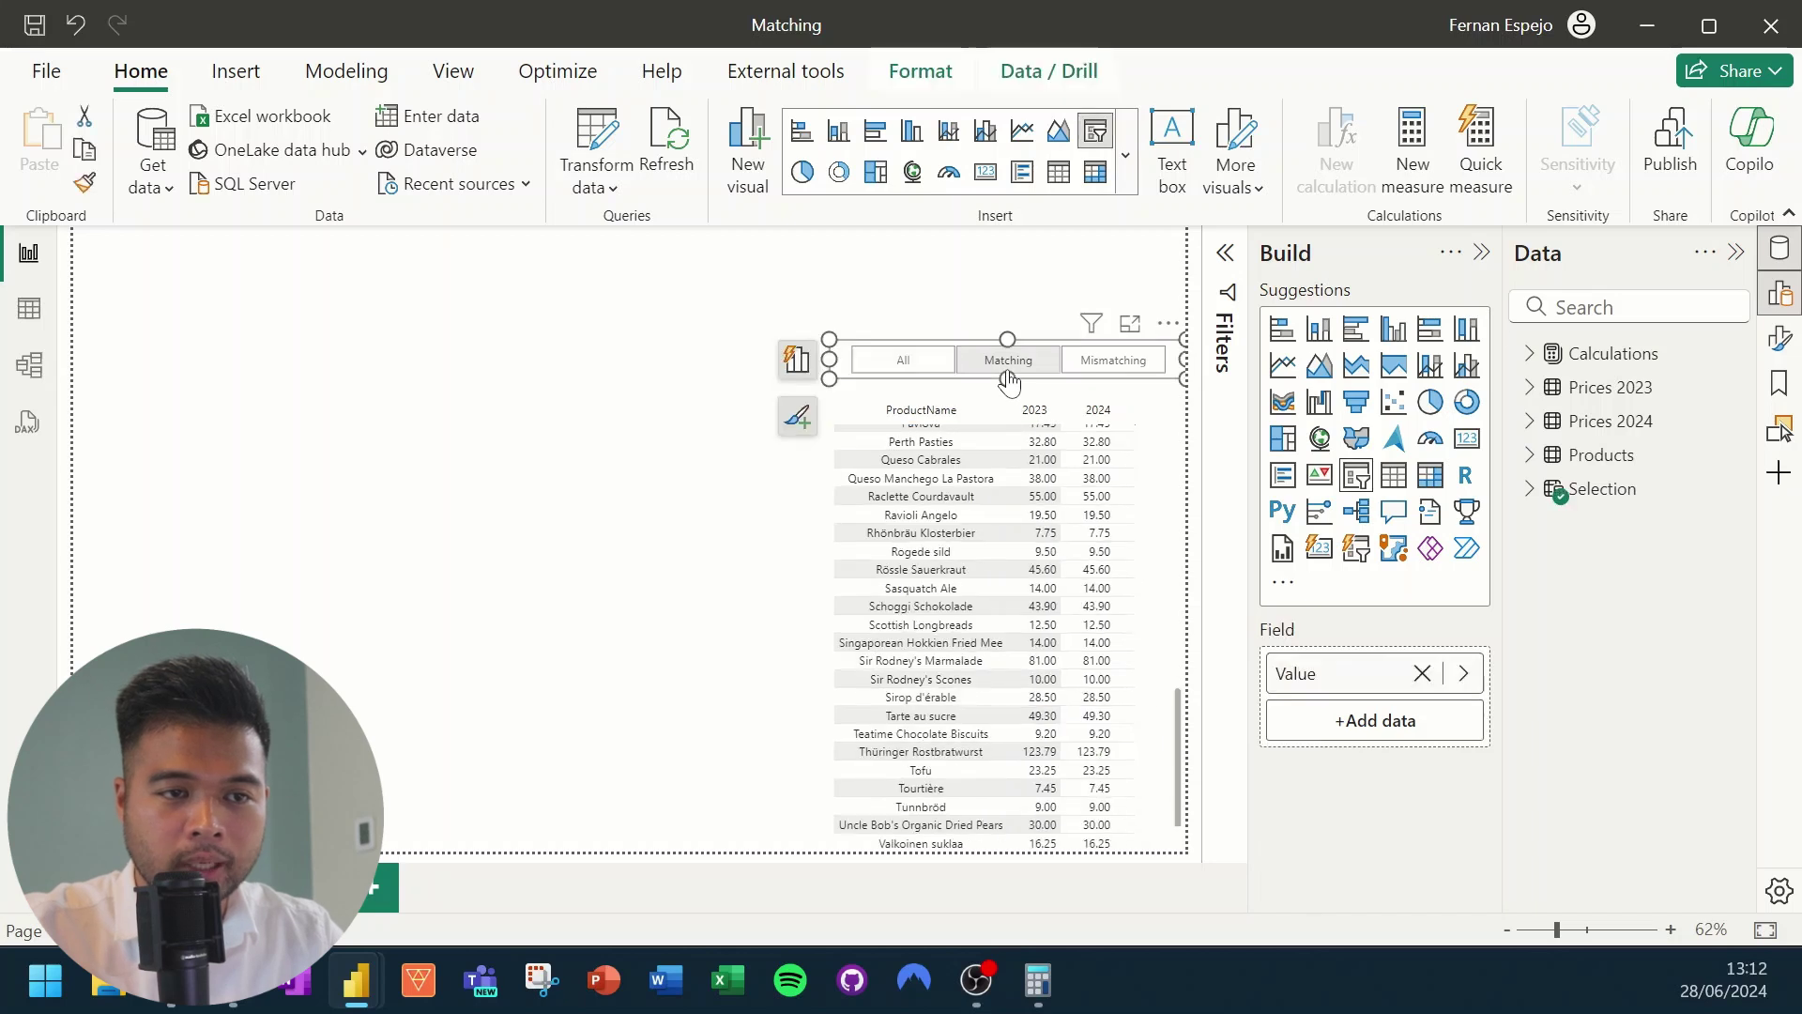
scroll(1086, 543, "up", 15)
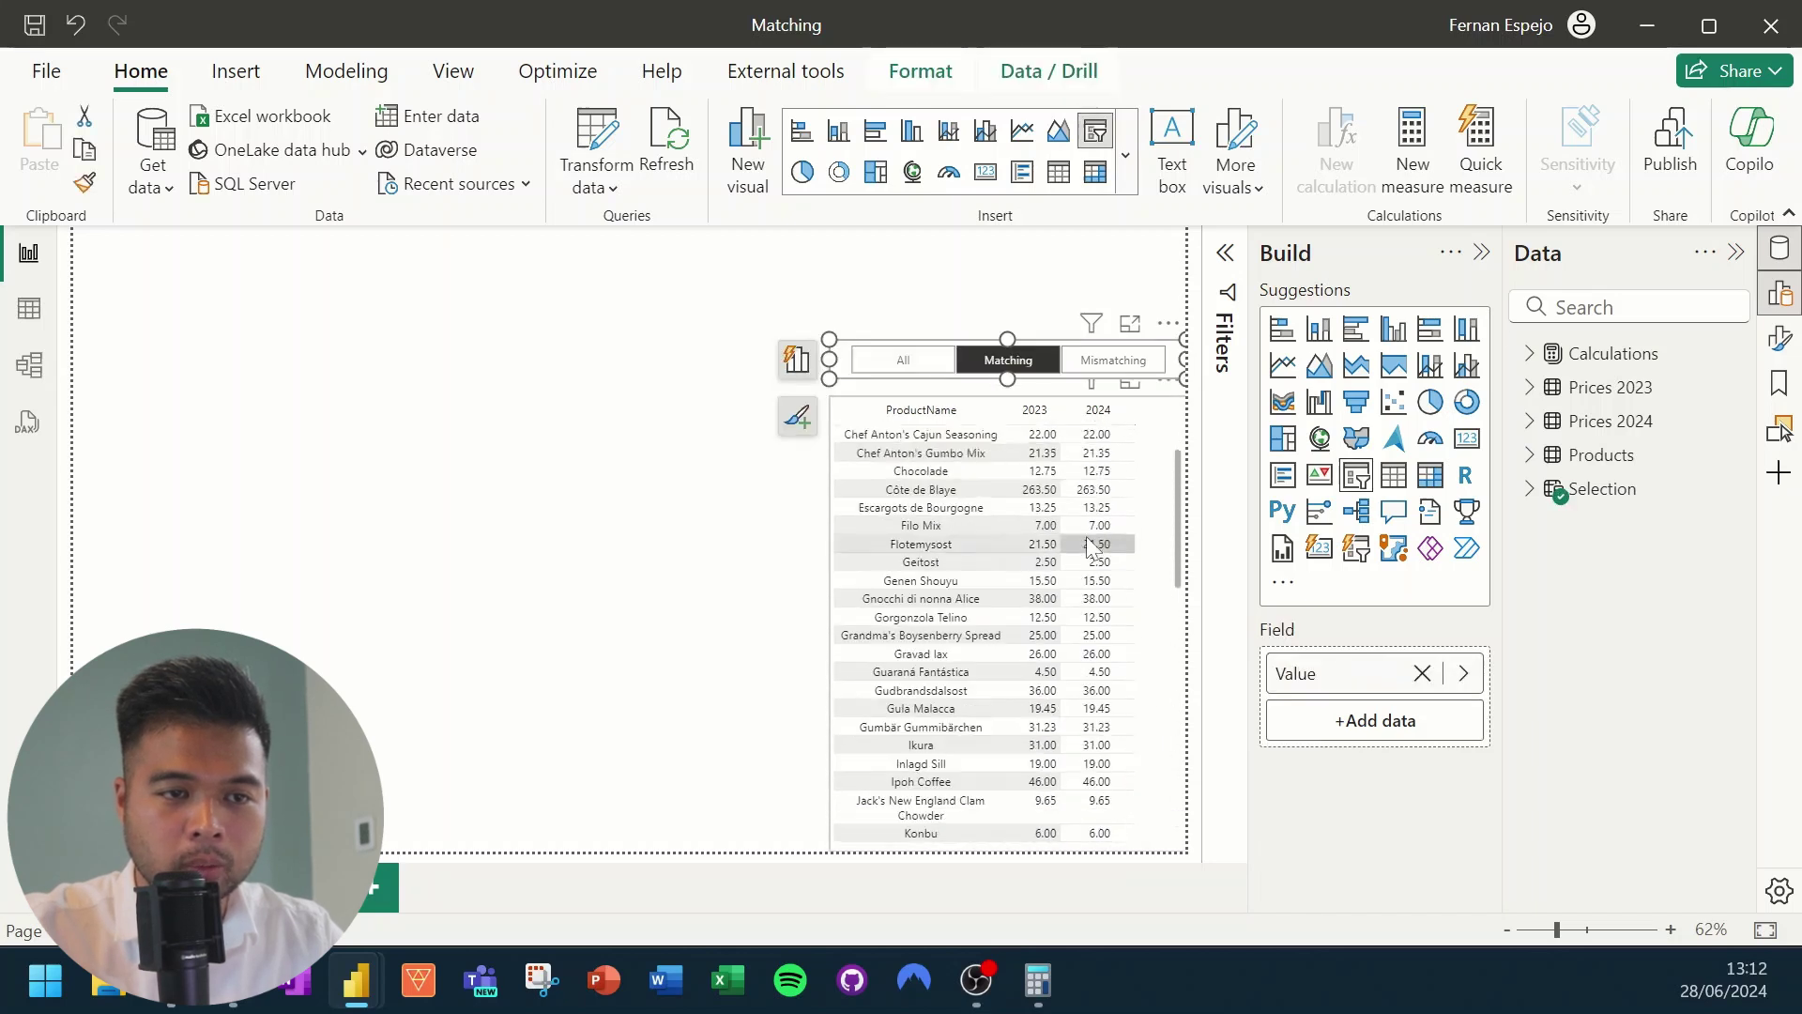
left_click(1121, 364)
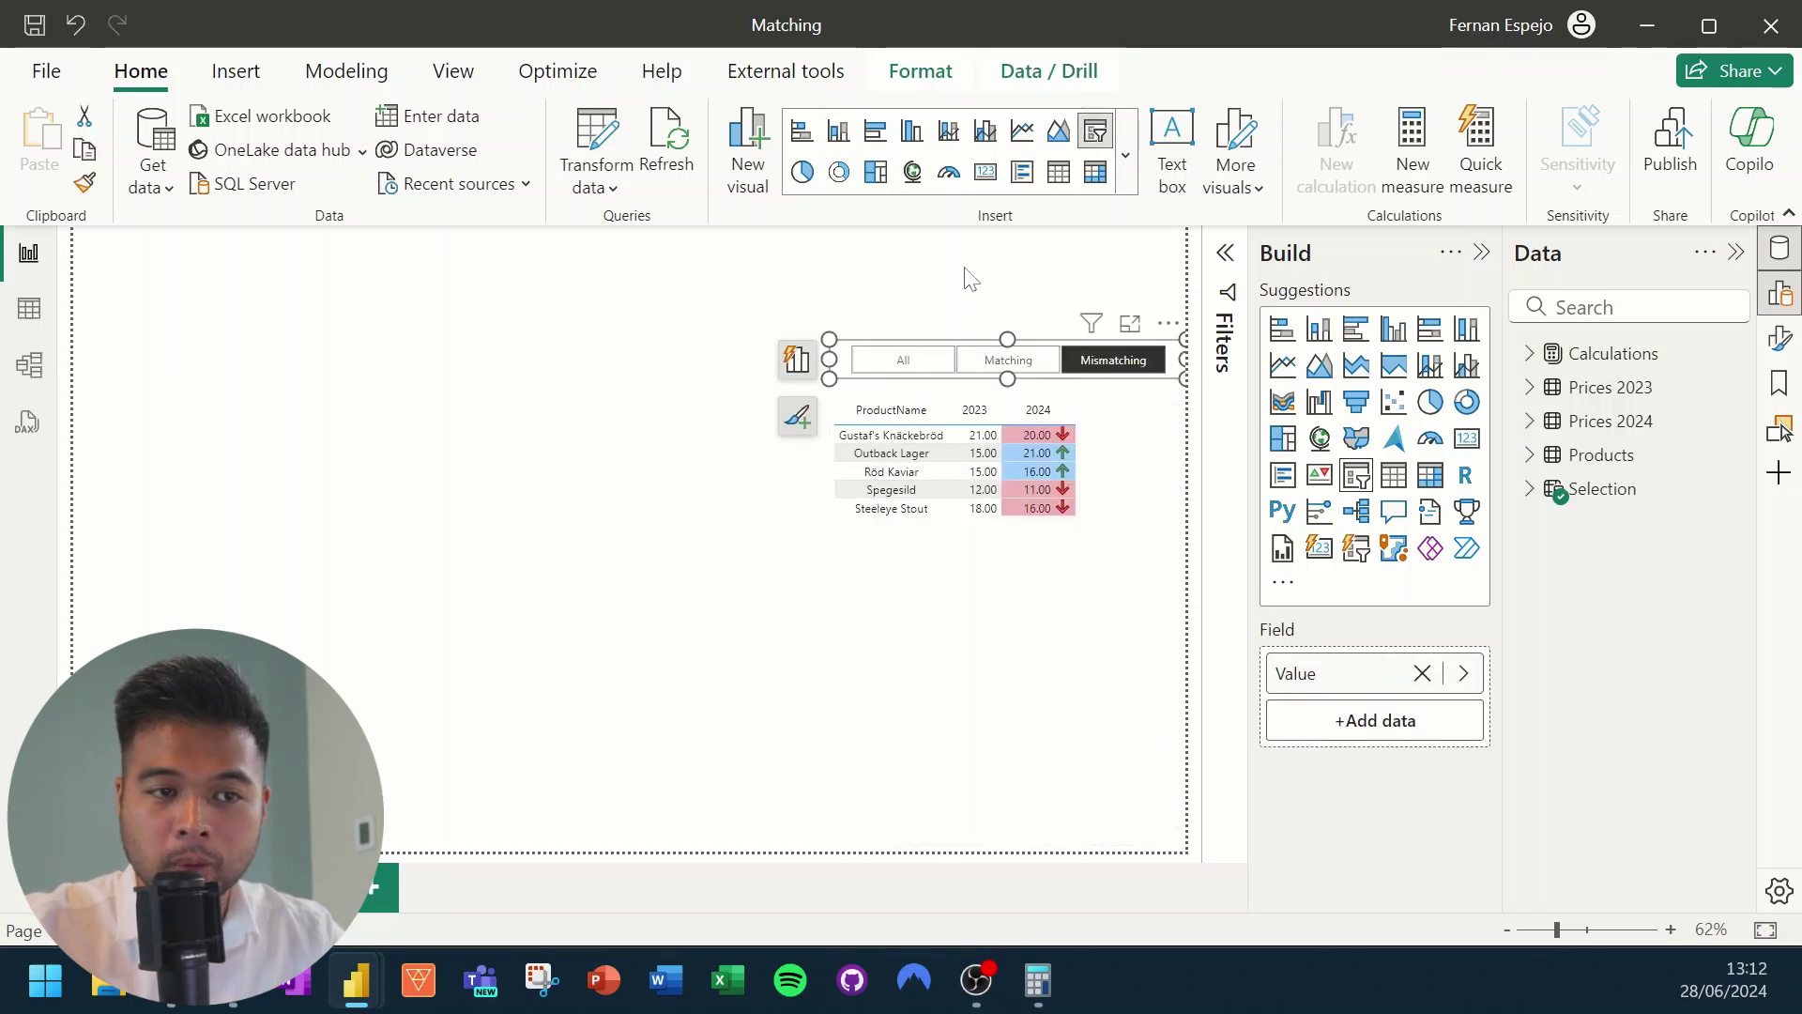